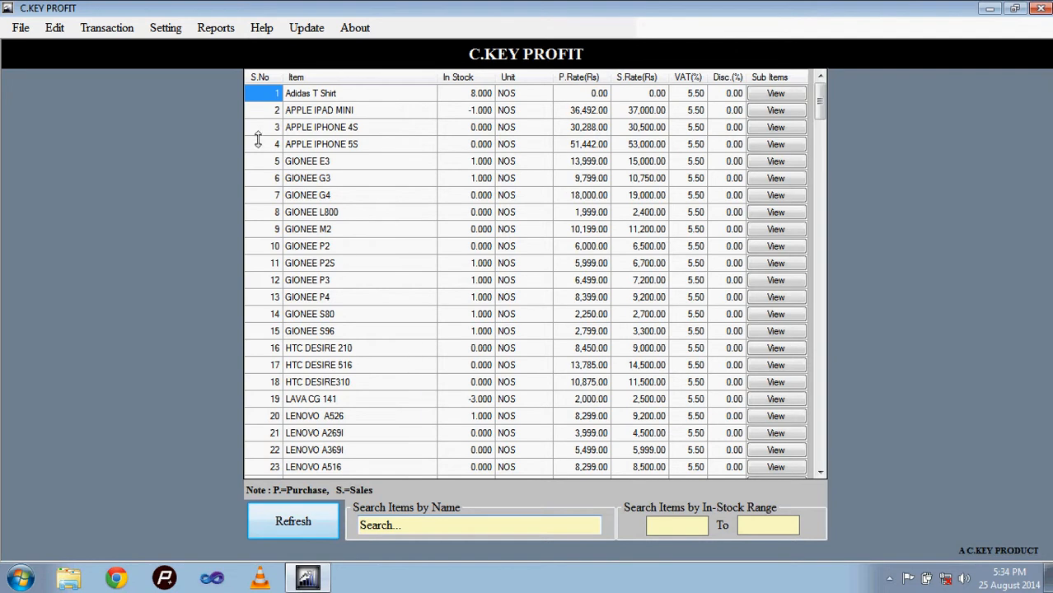
Step: Open the Format Profit settings and review the five header text lines used on the bills
click(164, 28)
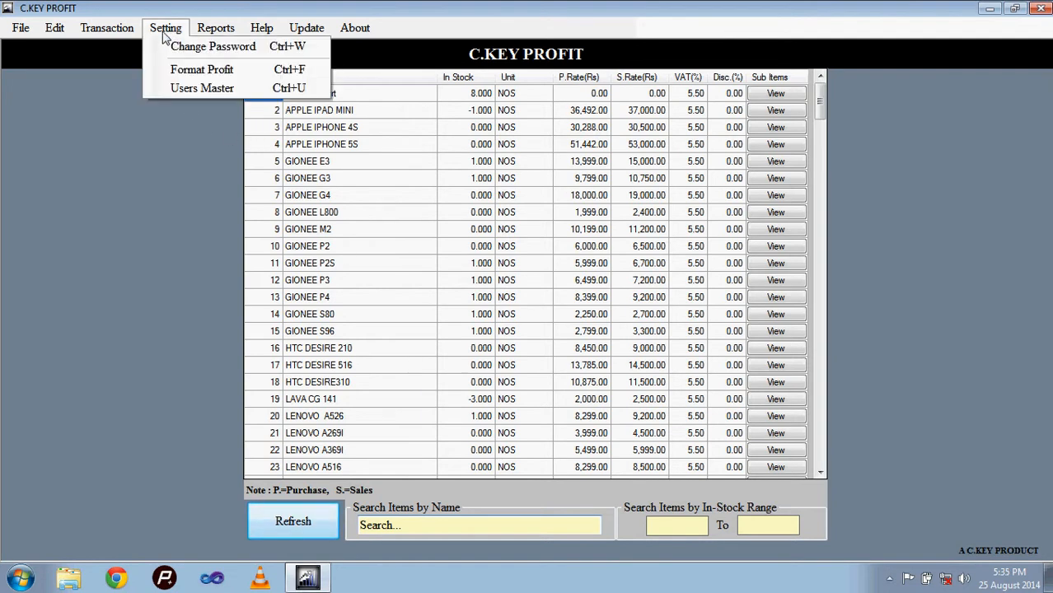
click(170, 74)
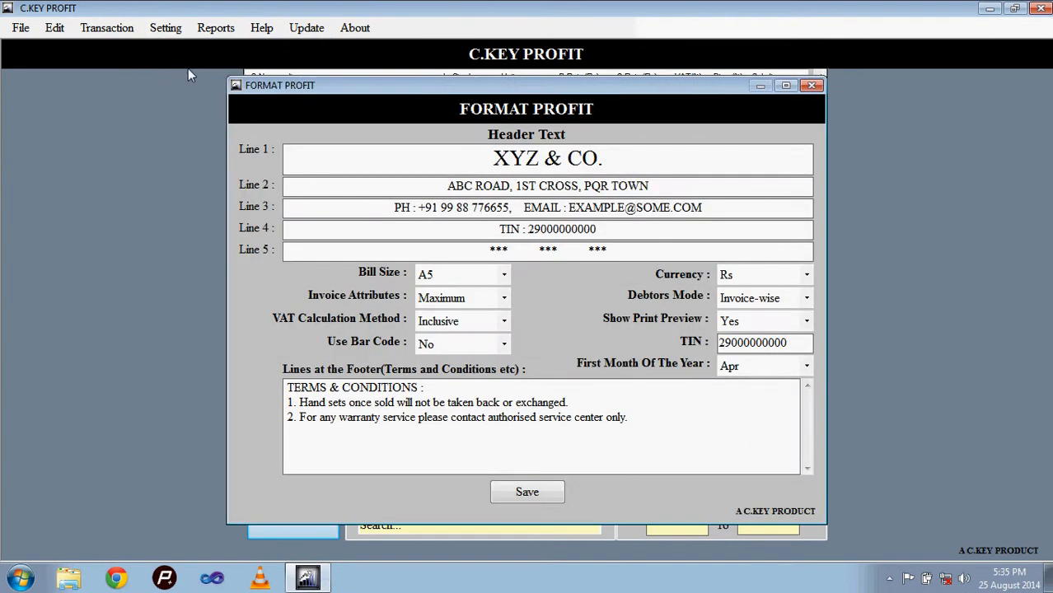
drag(469, 158, 710, 150)
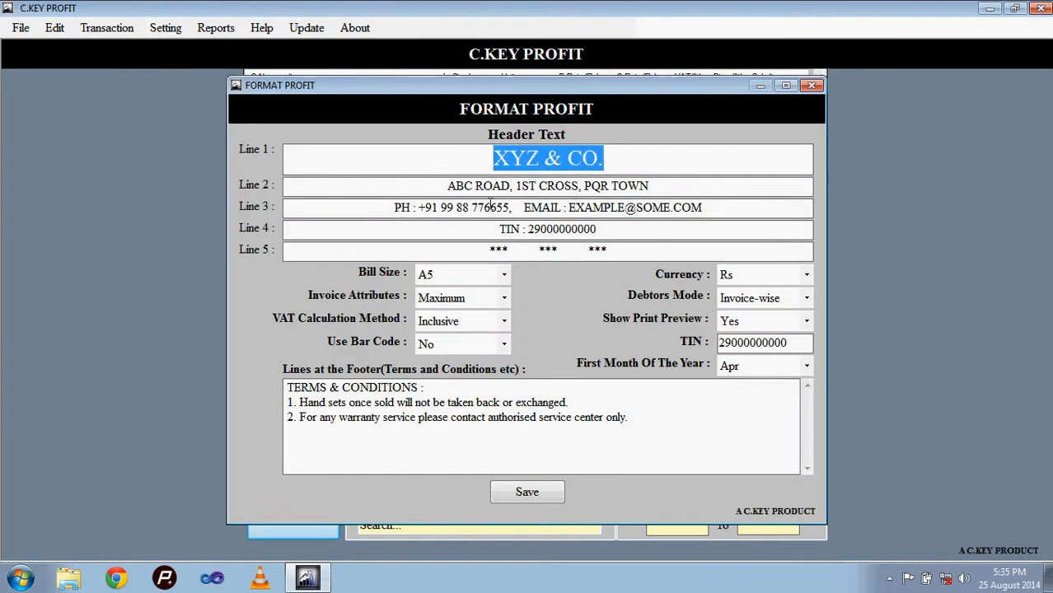
drag(446, 187, 719, 224)
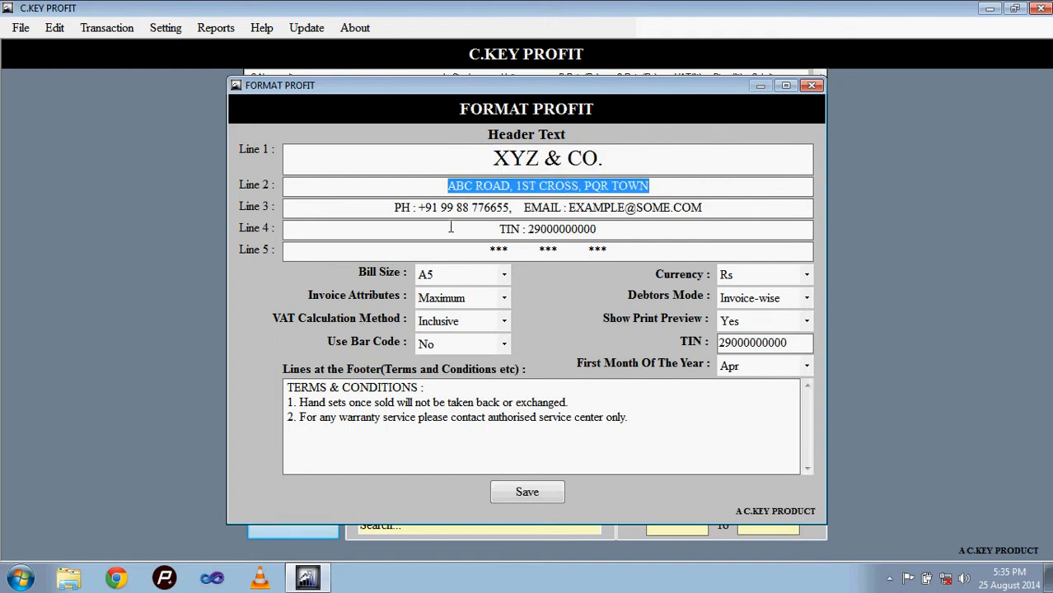
click(389, 211)
drag(389, 211, 721, 179)
drag(440, 231, 614, 209)
drag(484, 244, 661, 234)
click(582, 157)
drag(603, 158, 582, 158)
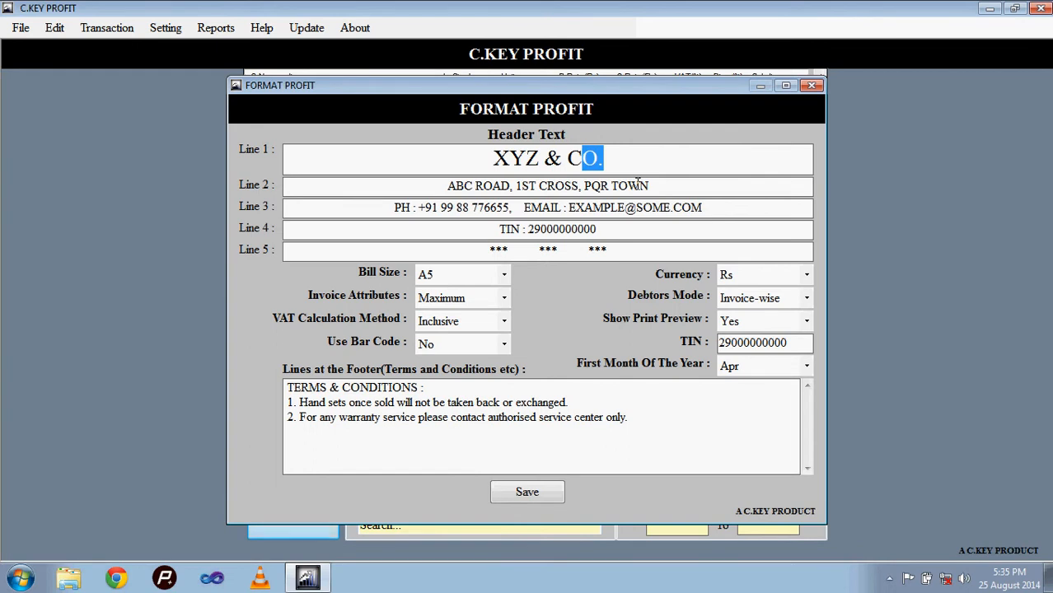
drag(639, 186, 448, 186)
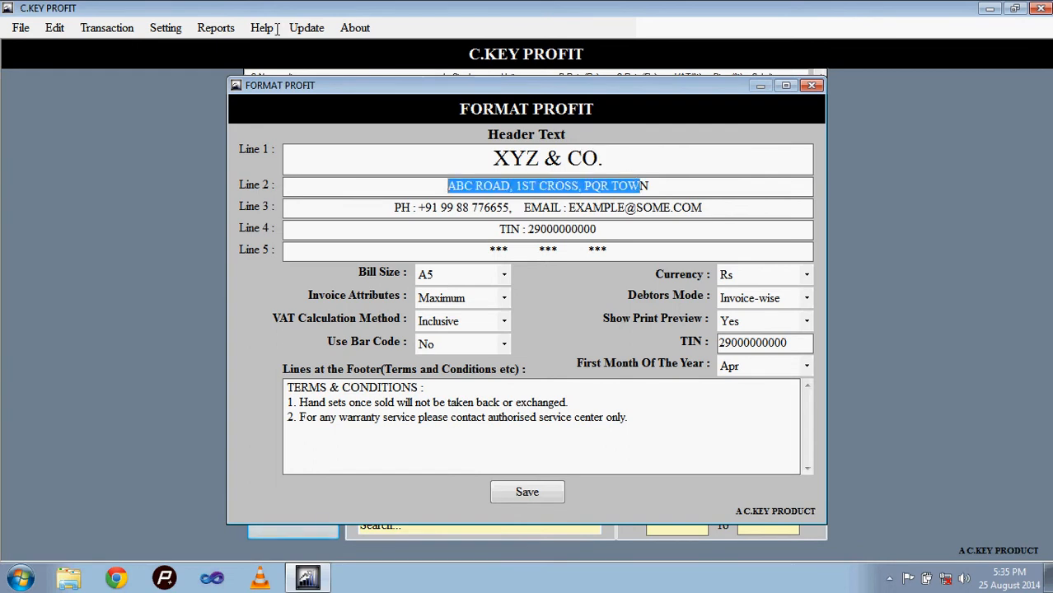
Step: Open the tax invoice form and load the old tax invoice number 1111
click(107, 27)
click(107, 47)
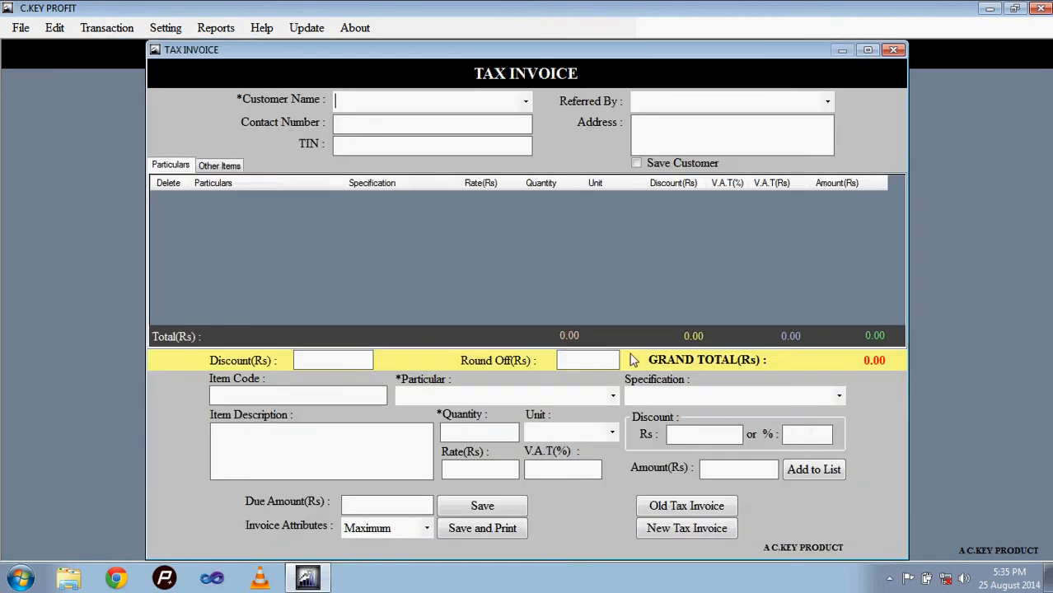
click(661, 508)
key(Return)
text(1111)
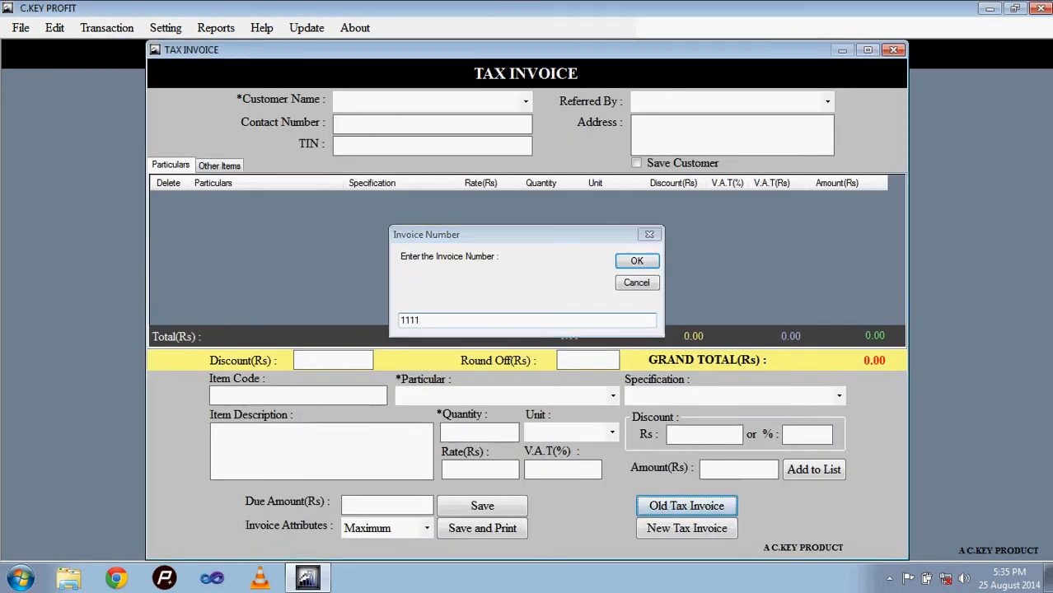
key(Return)
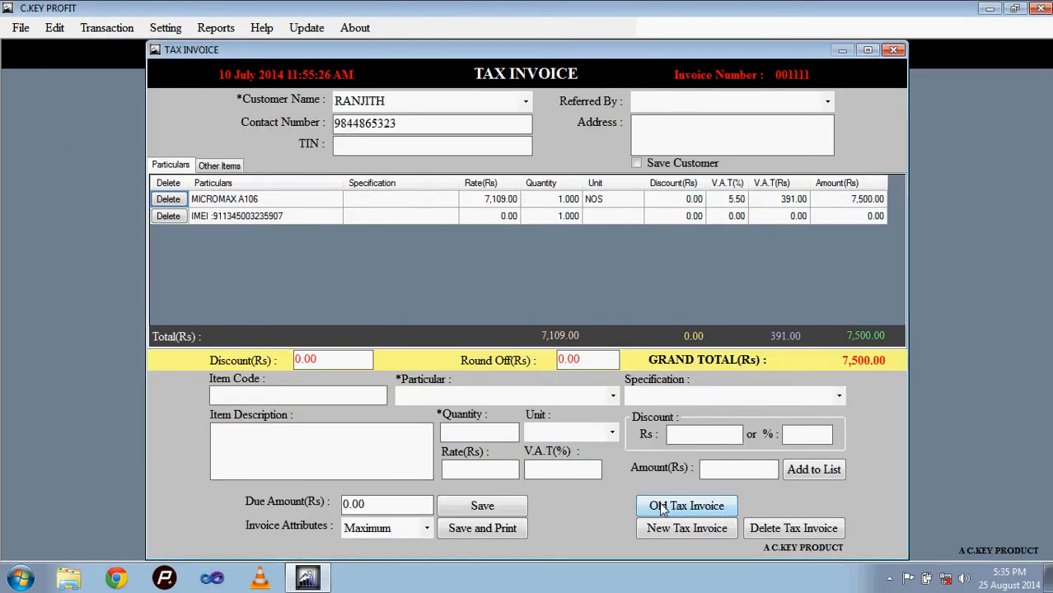
Step: Save the loaded invoice with a print preview to check its header, and close the preview and the invoice form
click(482, 528)
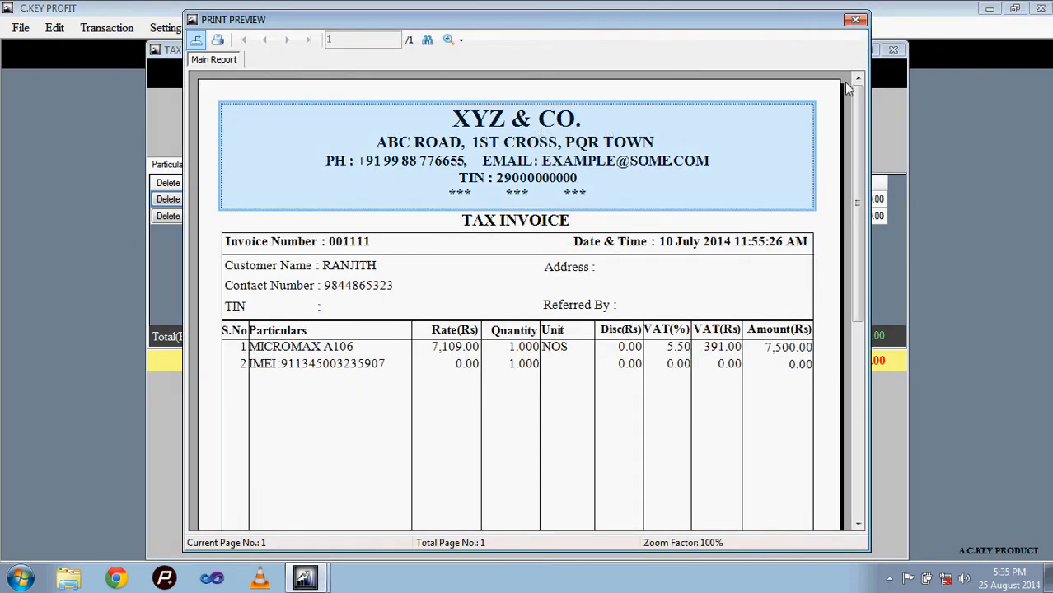
click(856, 20)
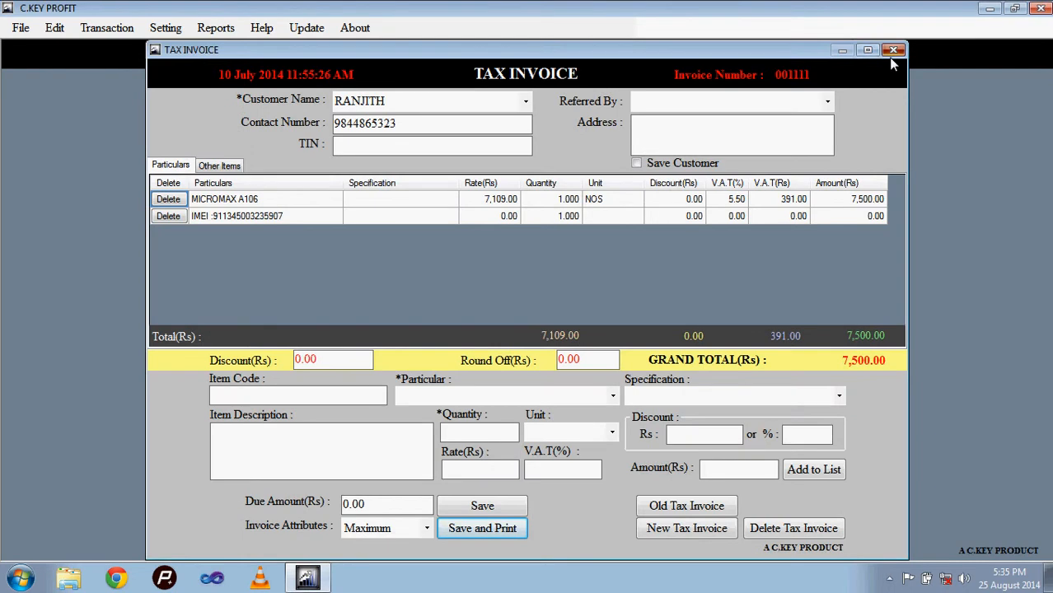
click(890, 51)
Step: Examine the available options for bill size, currency and invoice attributes in the format settings
click(569, 249)
click(487, 278)
click(484, 277)
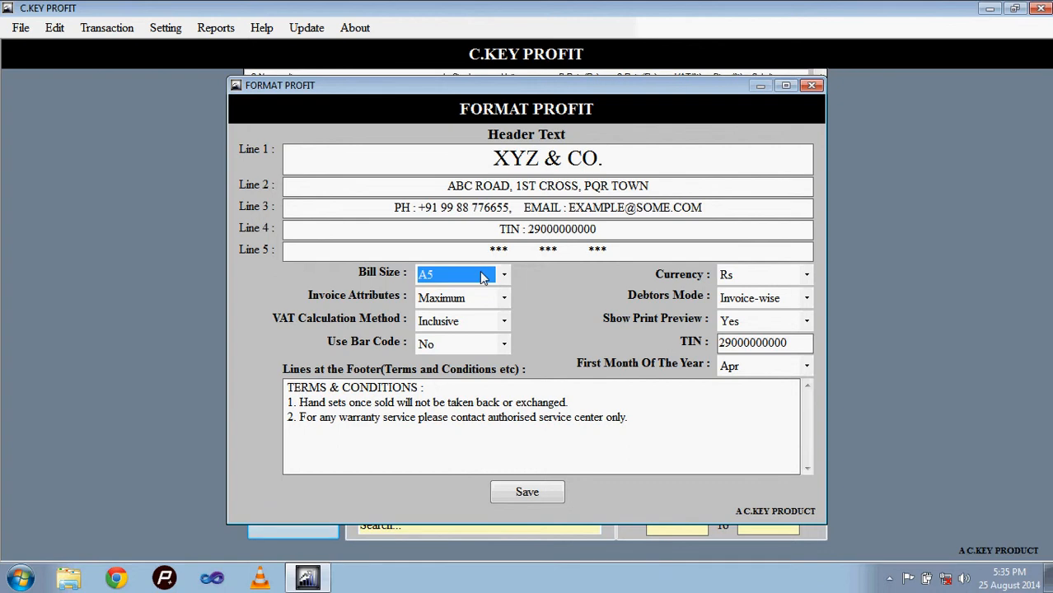
click(484, 278)
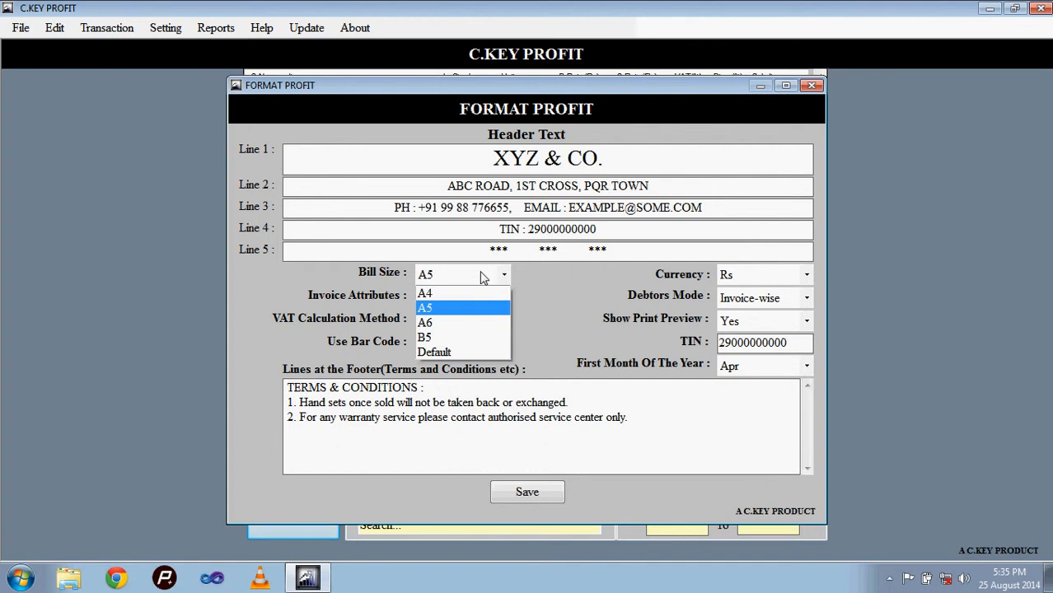
click(484, 278)
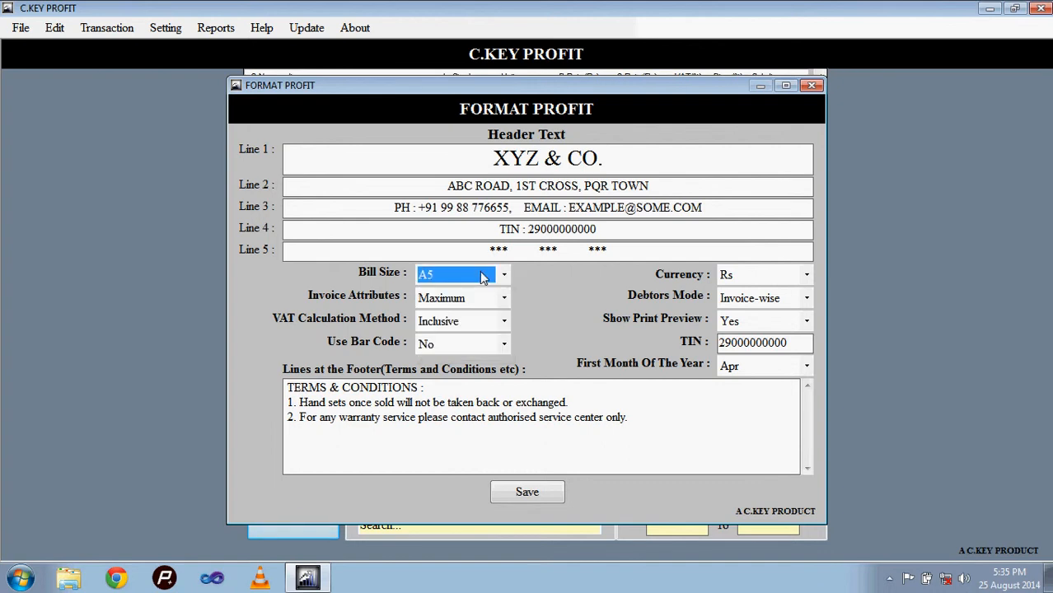
click(744, 280)
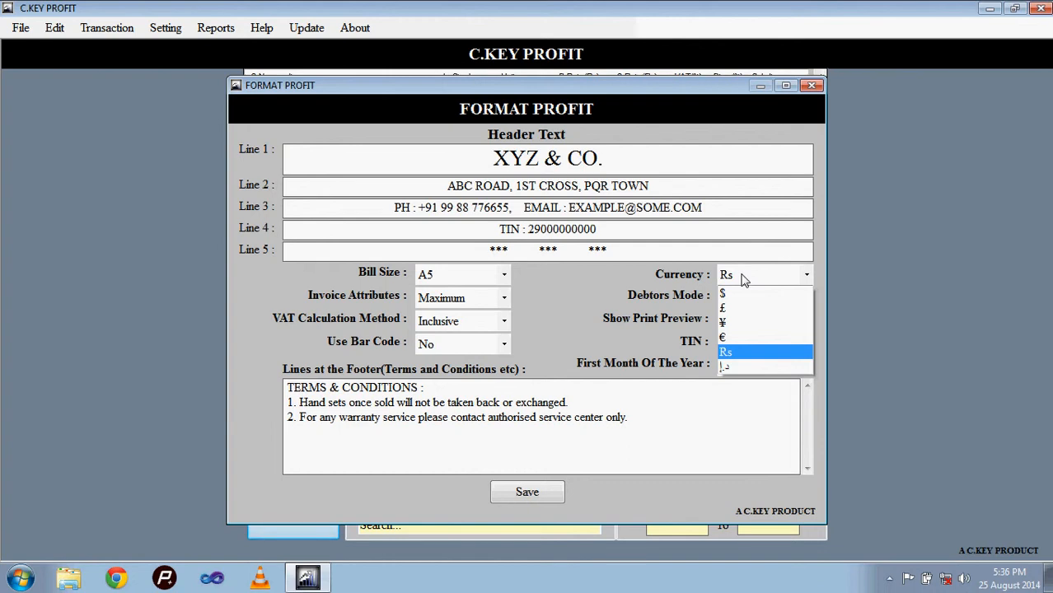
click(743, 280)
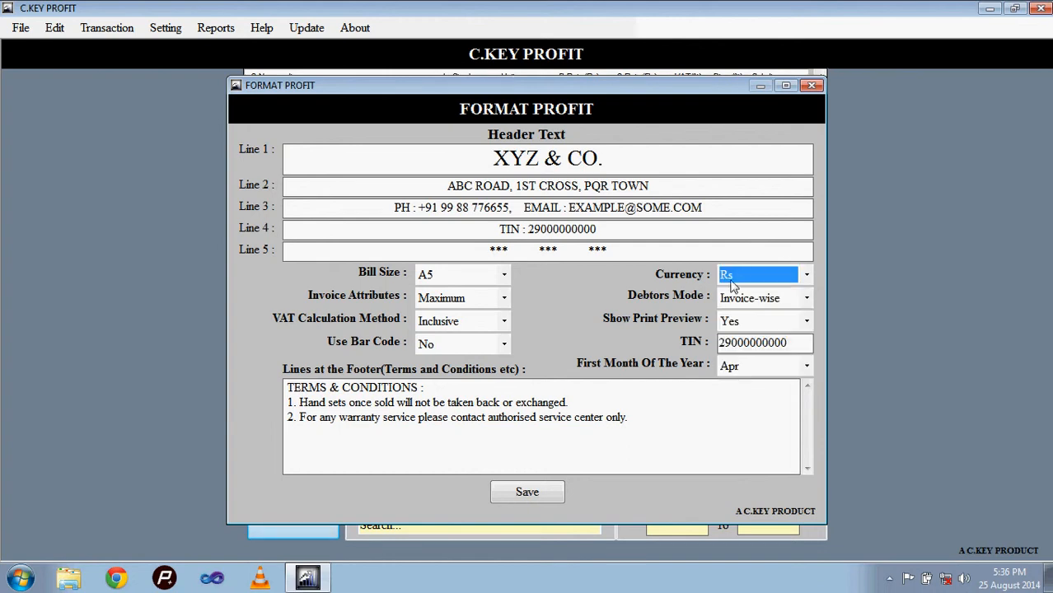
click(482, 302)
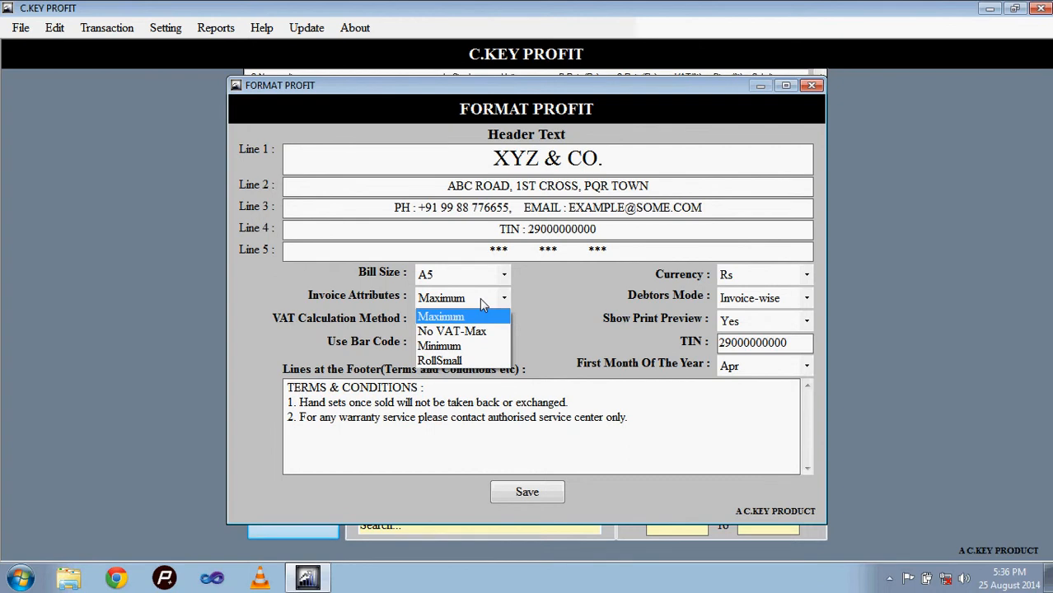
click(481, 300)
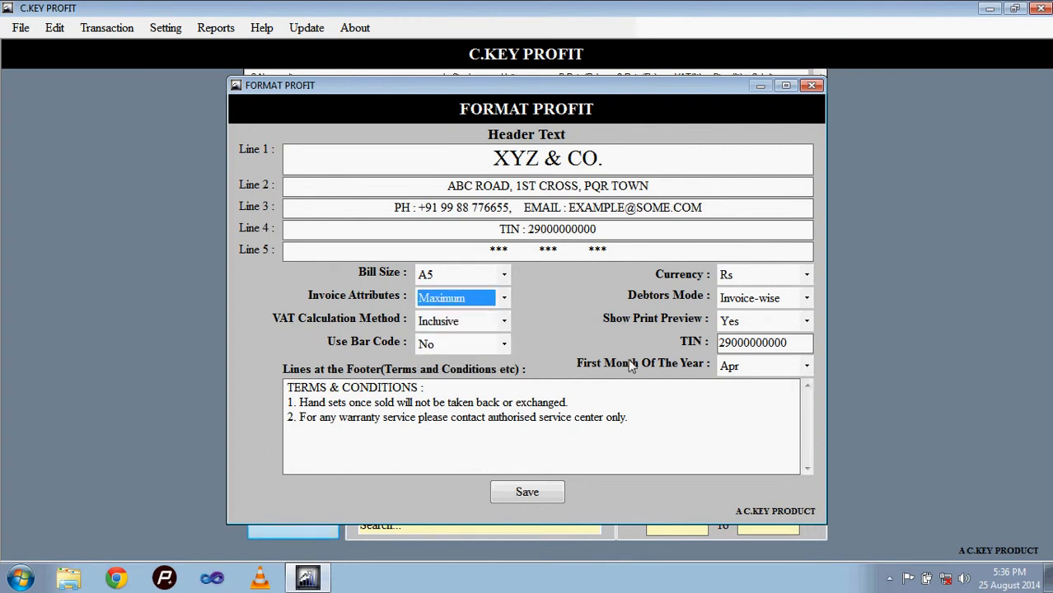
Step: Examine the available options for debtors mode and VAT calculation method in the format settings
click(747, 300)
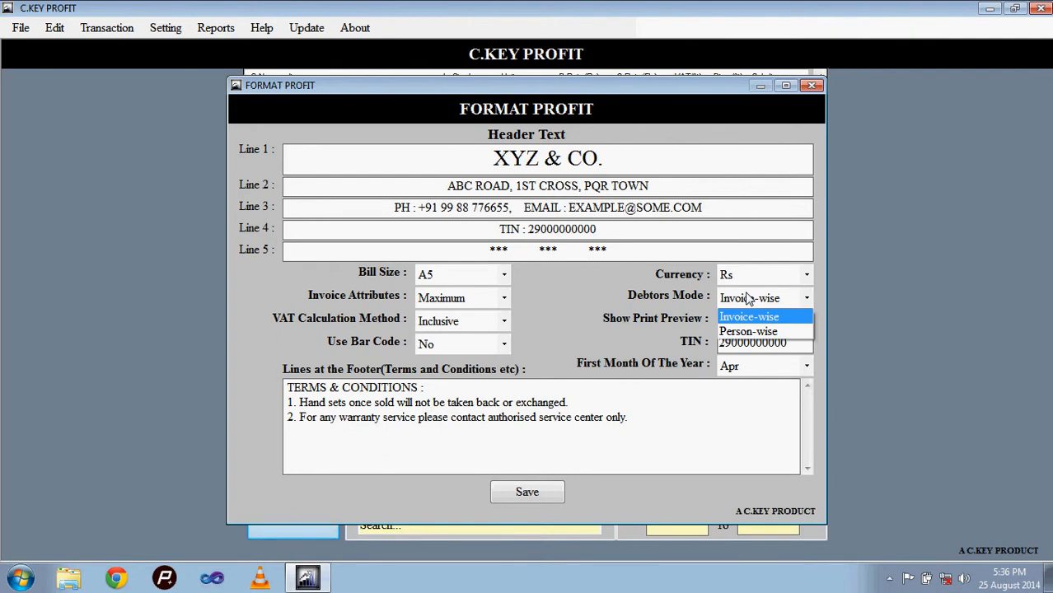
click(748, 299)
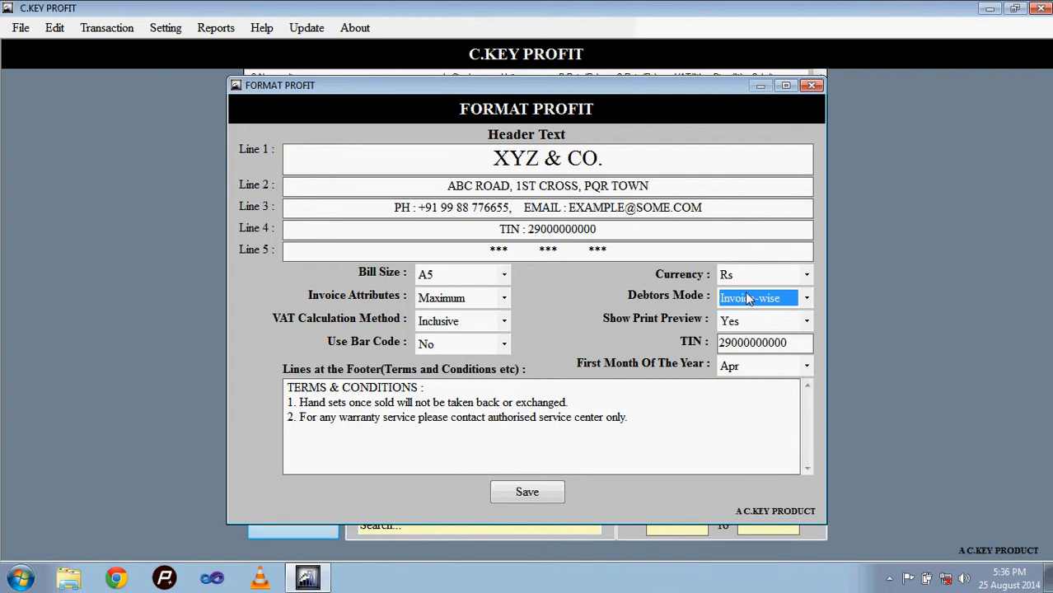
click(747, 298)
click(747, 298)
click(748, 298)
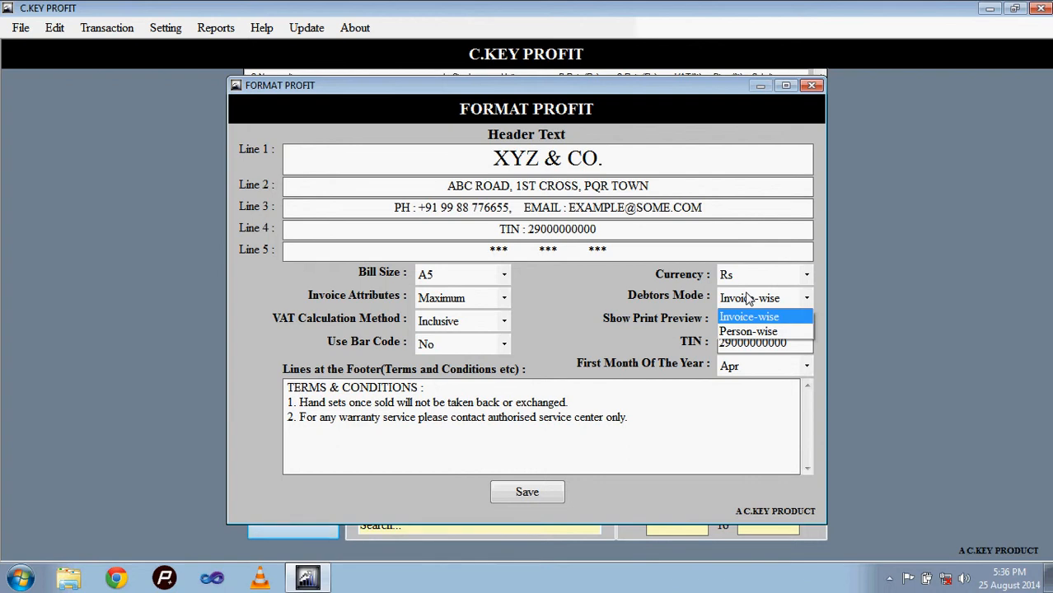
click(748, 300)
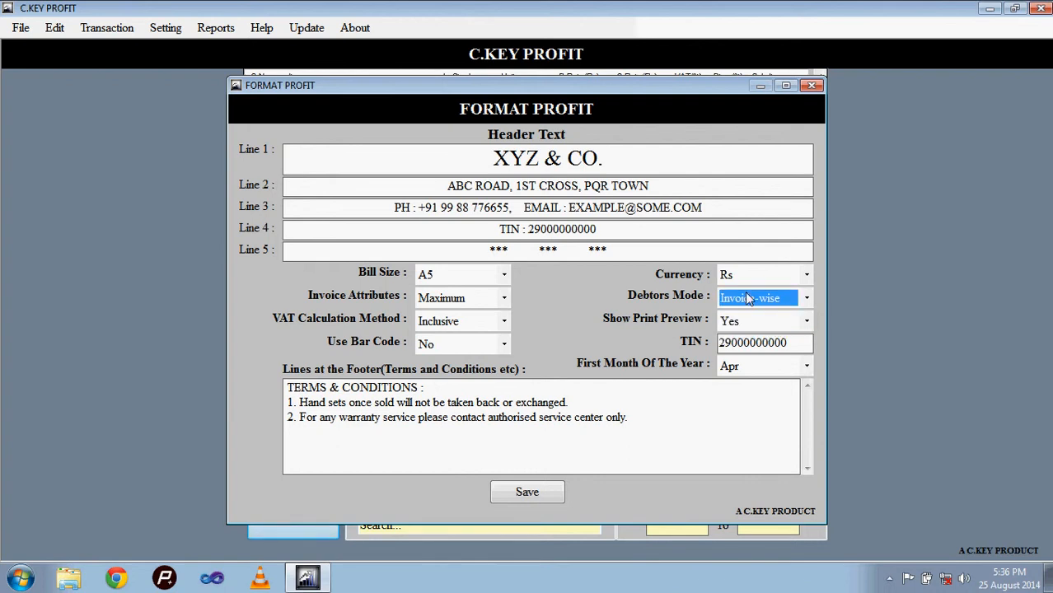
key(Tab)
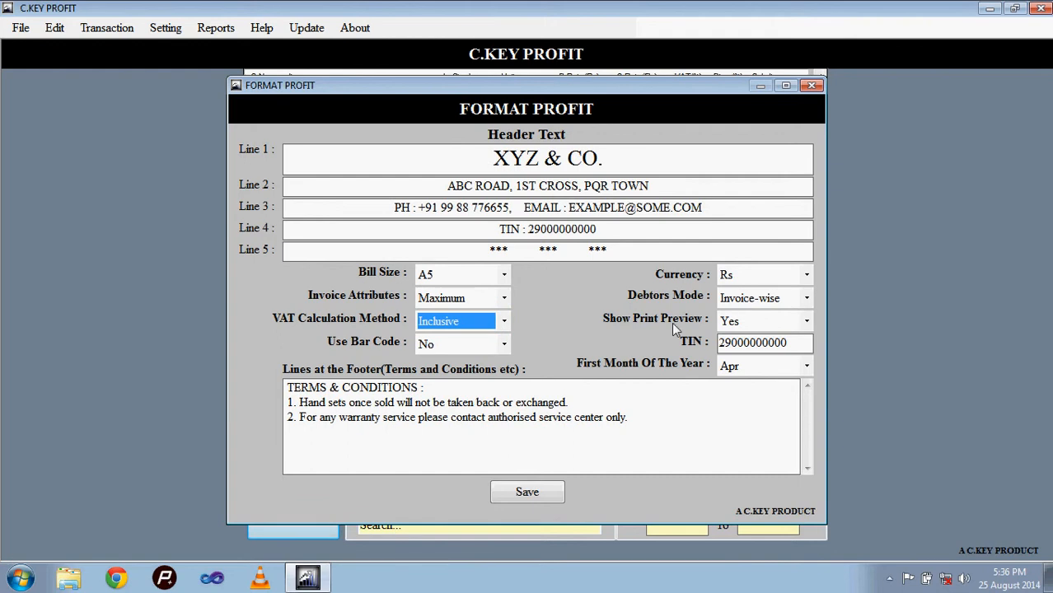
click(460, 326)
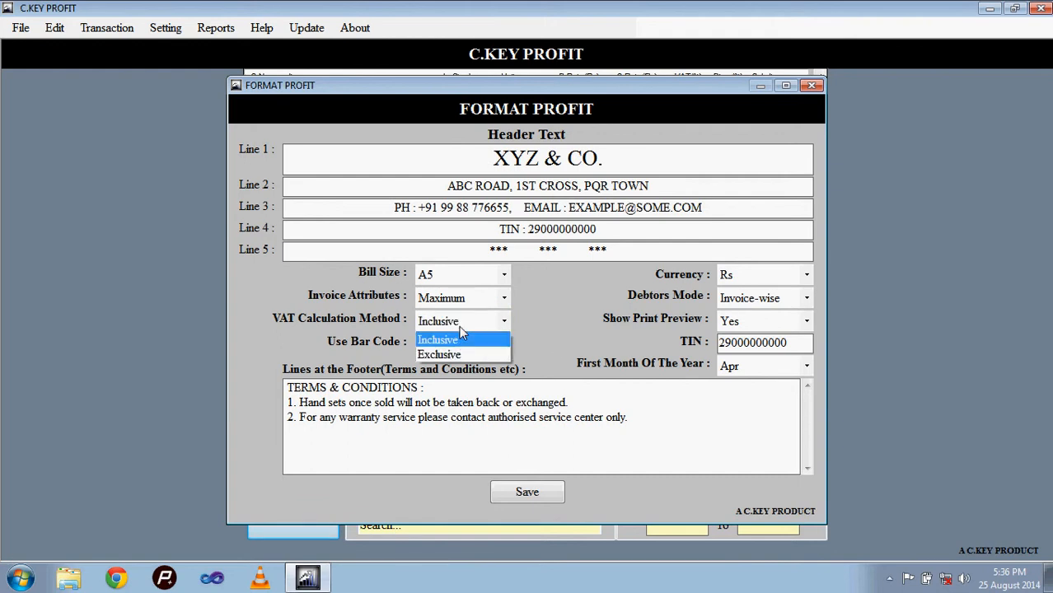
click(460, 327)
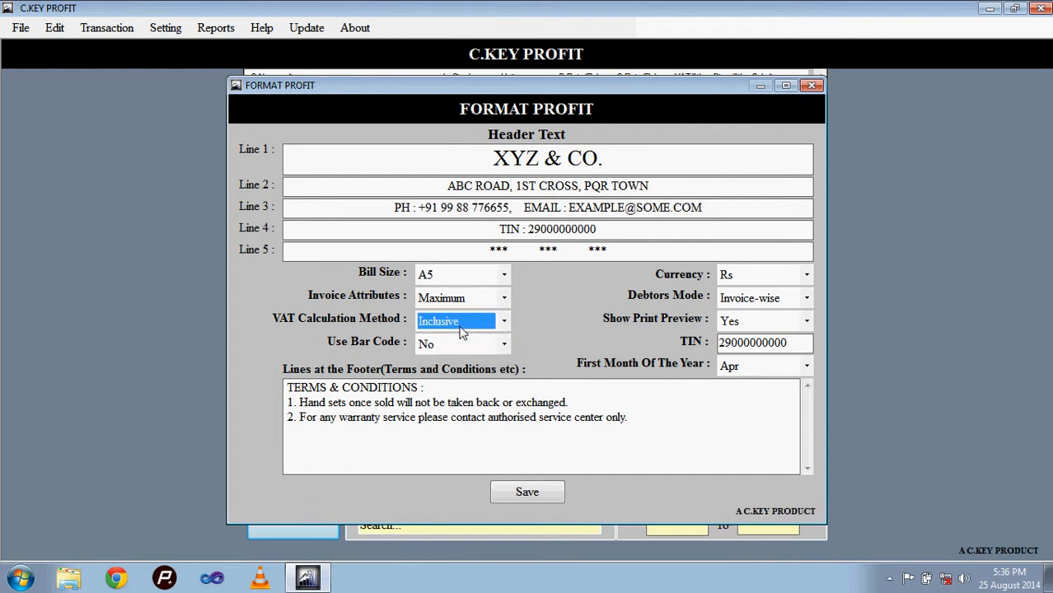
Step: Open a blank tax invoice form
click(93, 31)
click(100, 45)
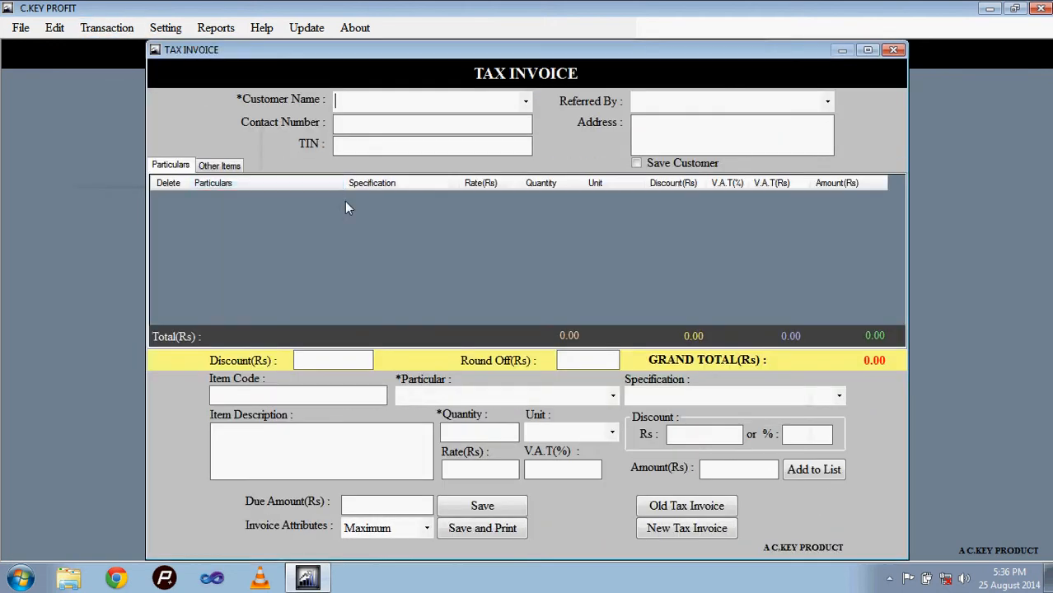
click(471, 400)
key(Down)
key(Tab)
key(Tab)
text(5)
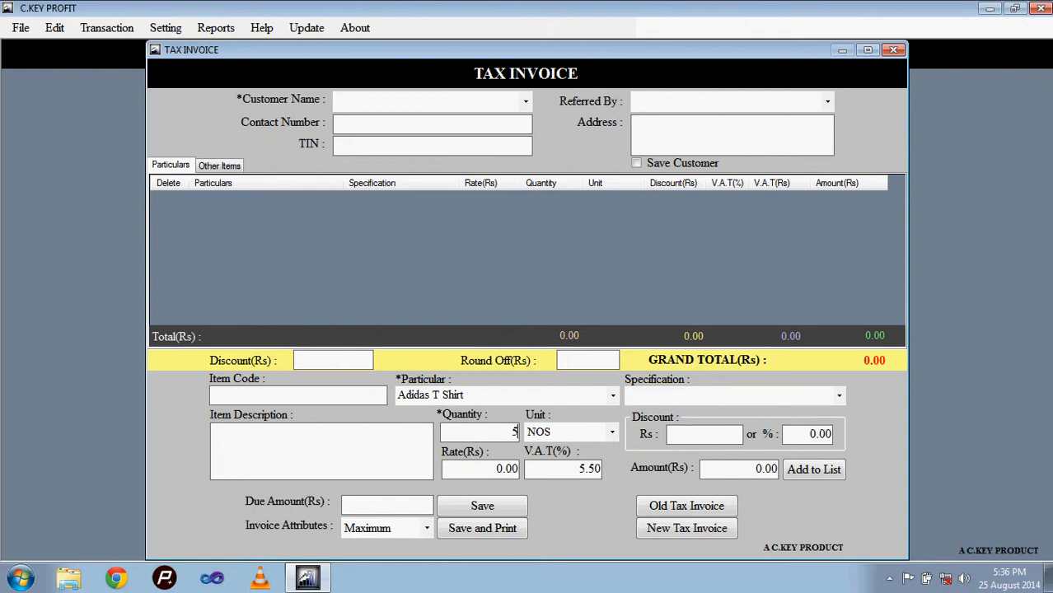
Step: Add the item APPLE IPAD MINI with quantity 1 to the invoice list, continuing despite the insufficient stock
click(497, 397)
key(Down)
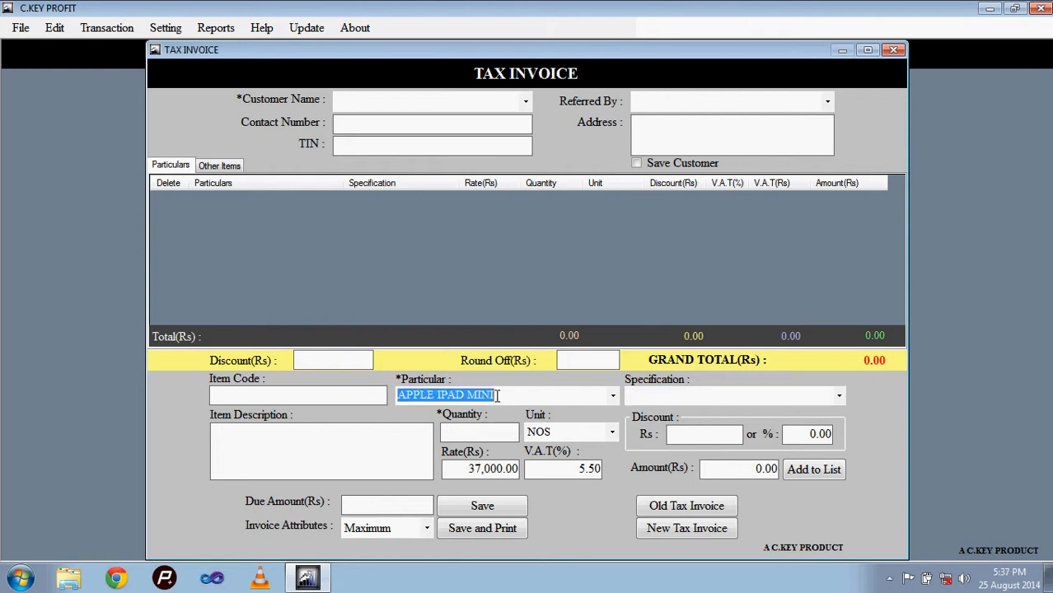
key(Tab)
key(Tab)
text(1)
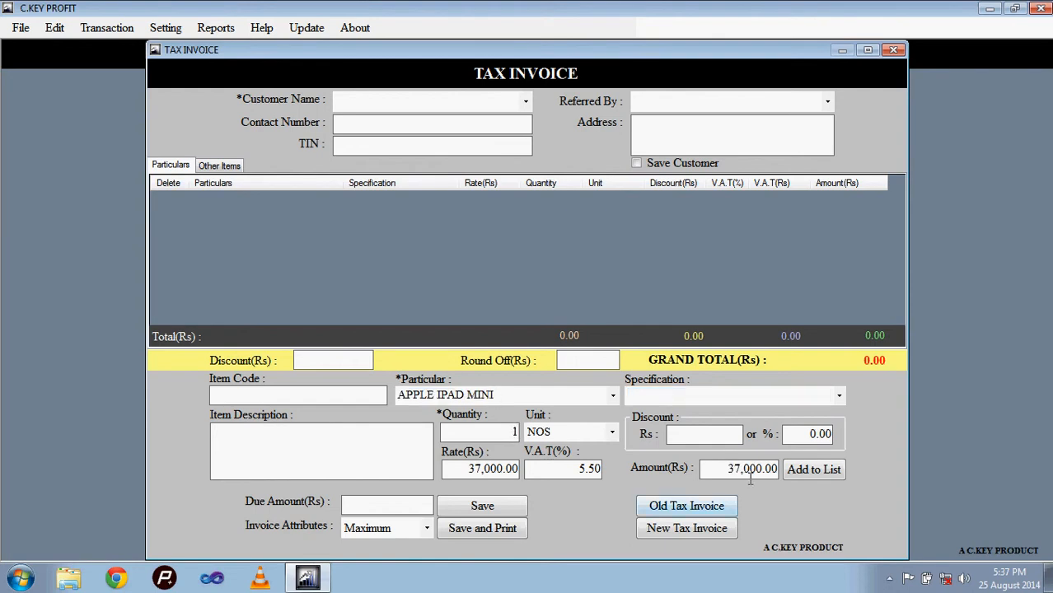
click(750, 469)
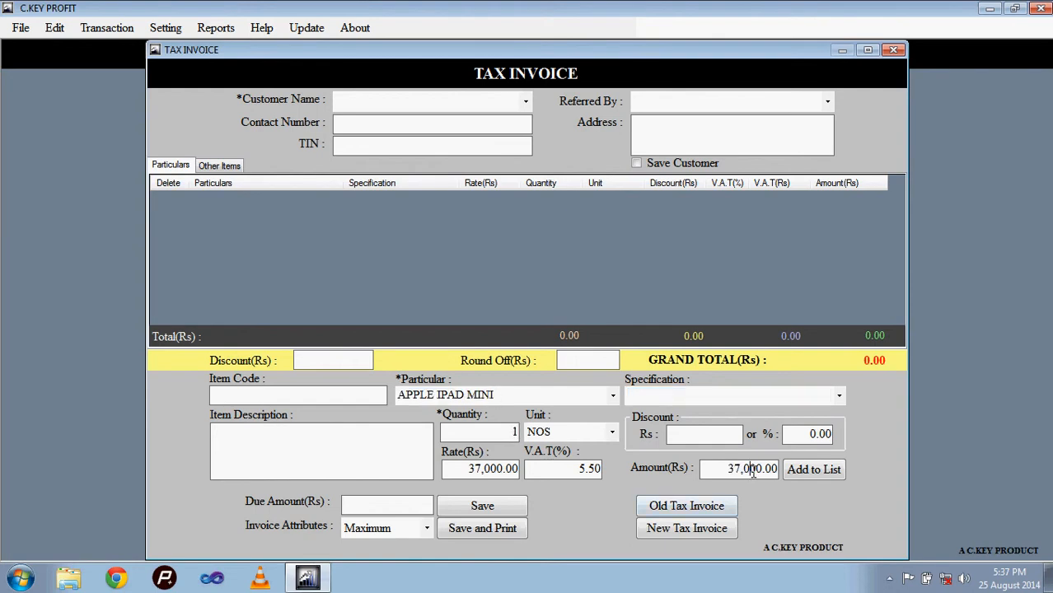
click(817, 468)
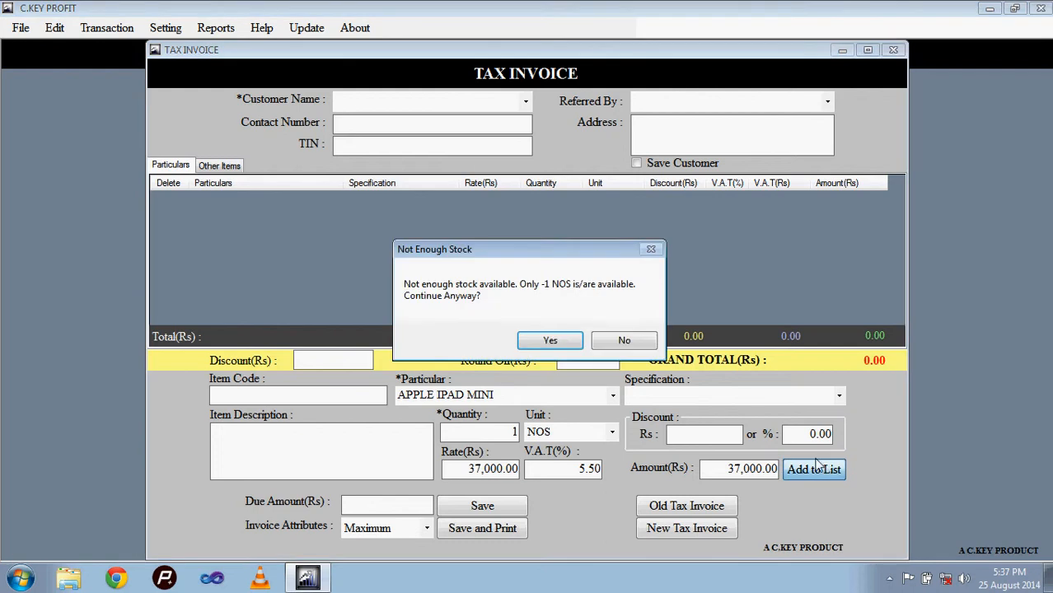
click(548, 338)
Step: Examine how the APPLE IPAD MINI line splits into rate, VAT in rupees and amount under inclusive VAT
click(483, 203)
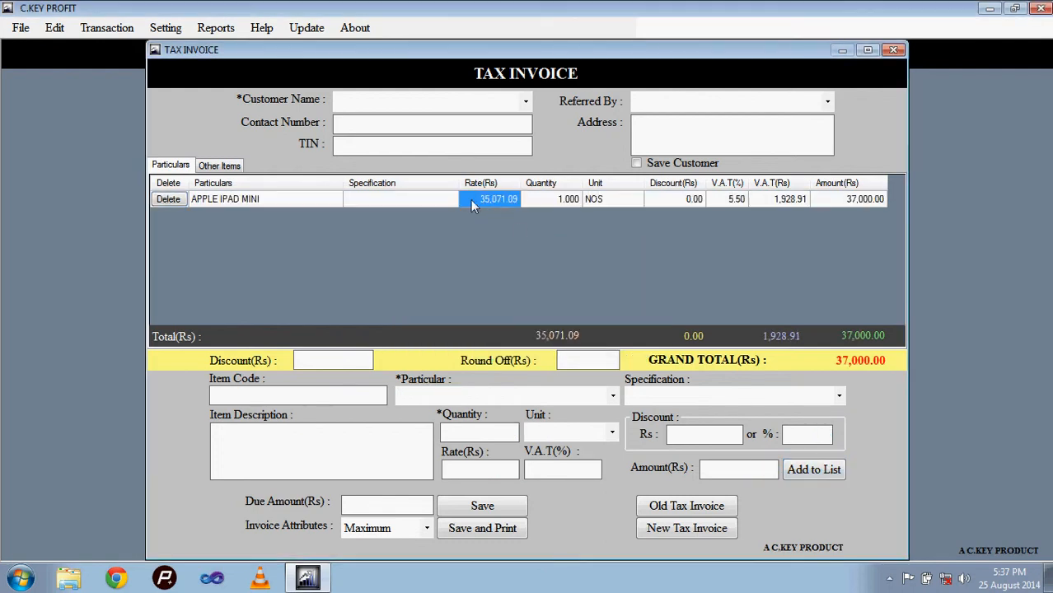
click(791, 201)
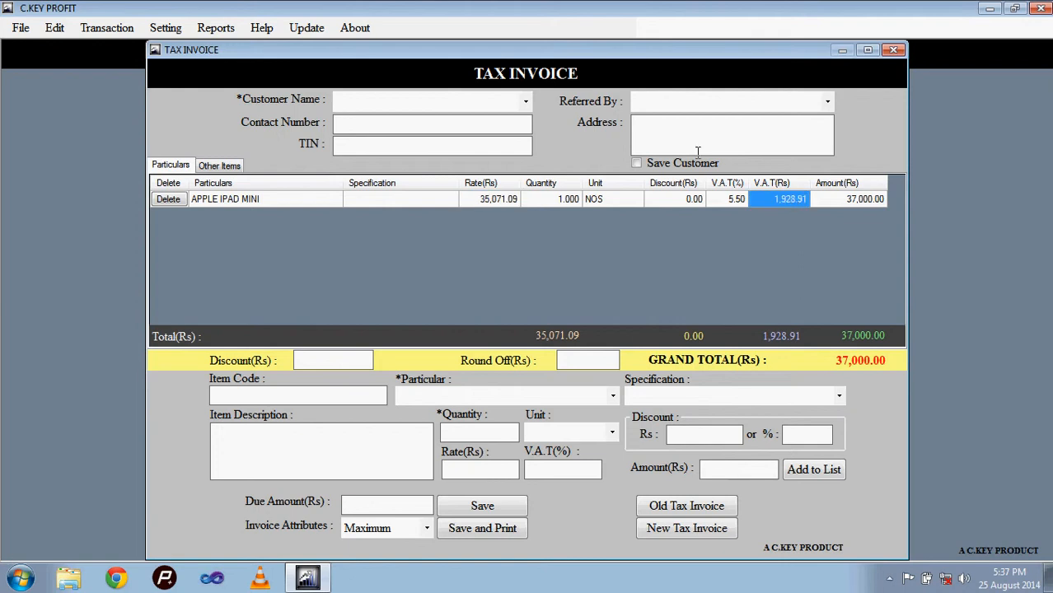
click(491, 200)
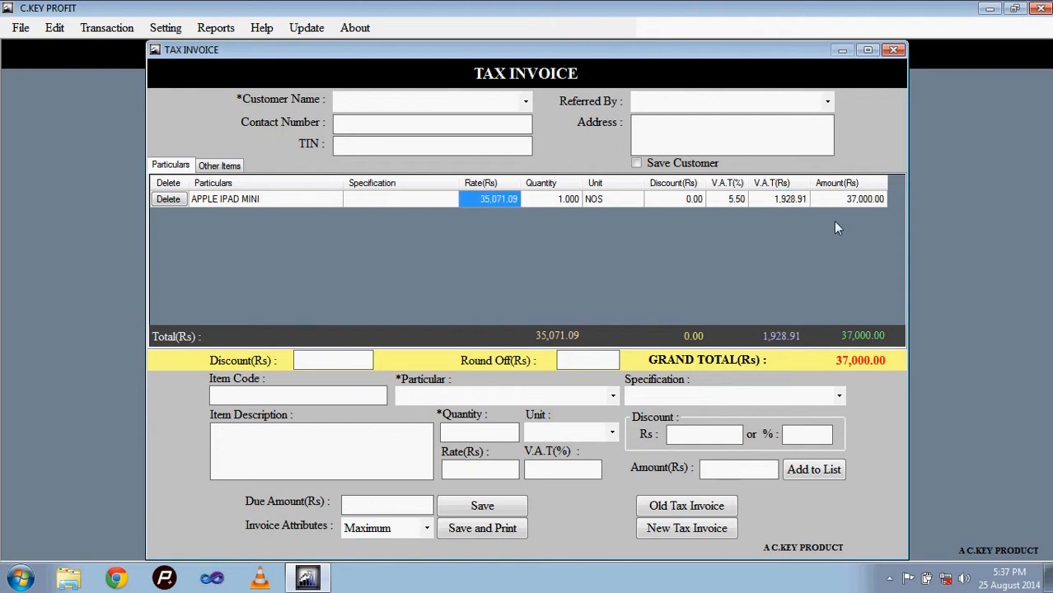
click(850, 203)
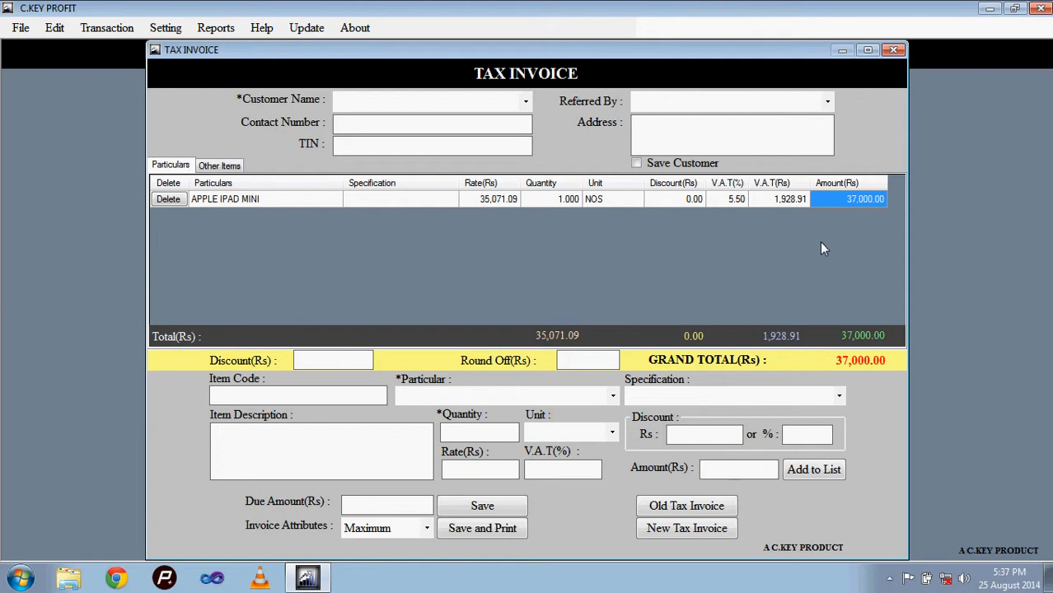
click(511, 200)
click(786, 199)
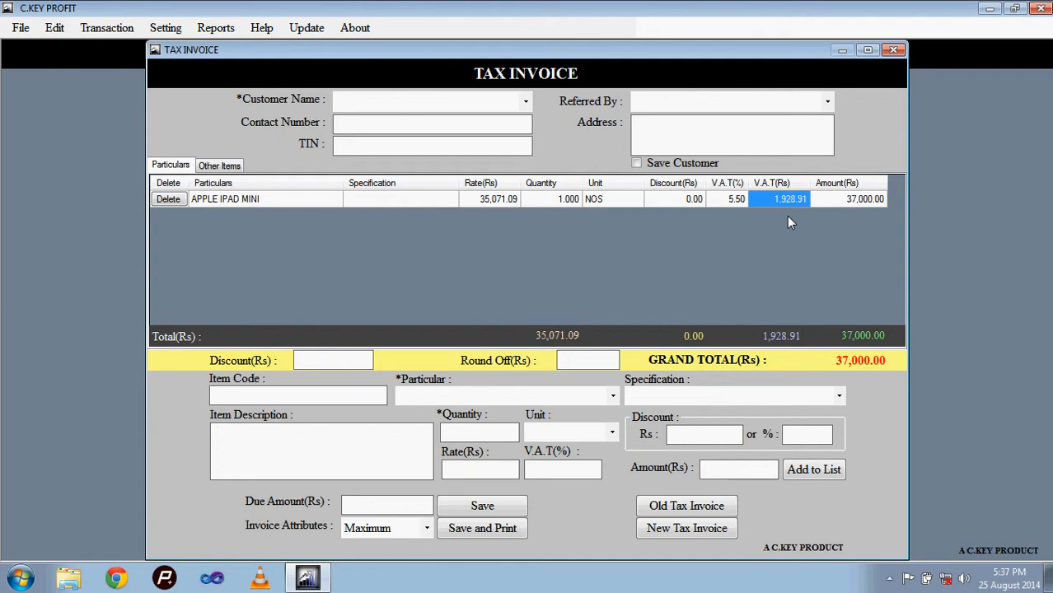
Step: Close the tax invoice, set the VAT calculation method to Exclusive and save the format settings
click(896, 51)
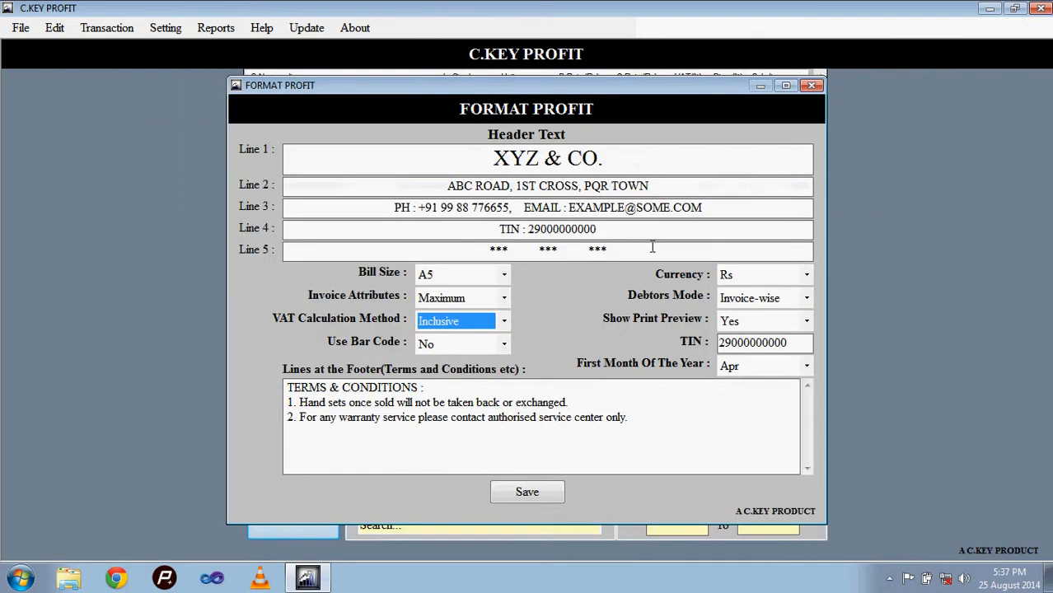
click(488, 326)
click(470, 355)
click(505, 492)
click(582, 342)
Step: Start a new tax invoice and enter the item APPLE IPAD MINI with quantity 1
click(106, 28)
click(128, 44)
click(563, 400)
key(Down)
key(Tab)
key(Tab)
text(1)
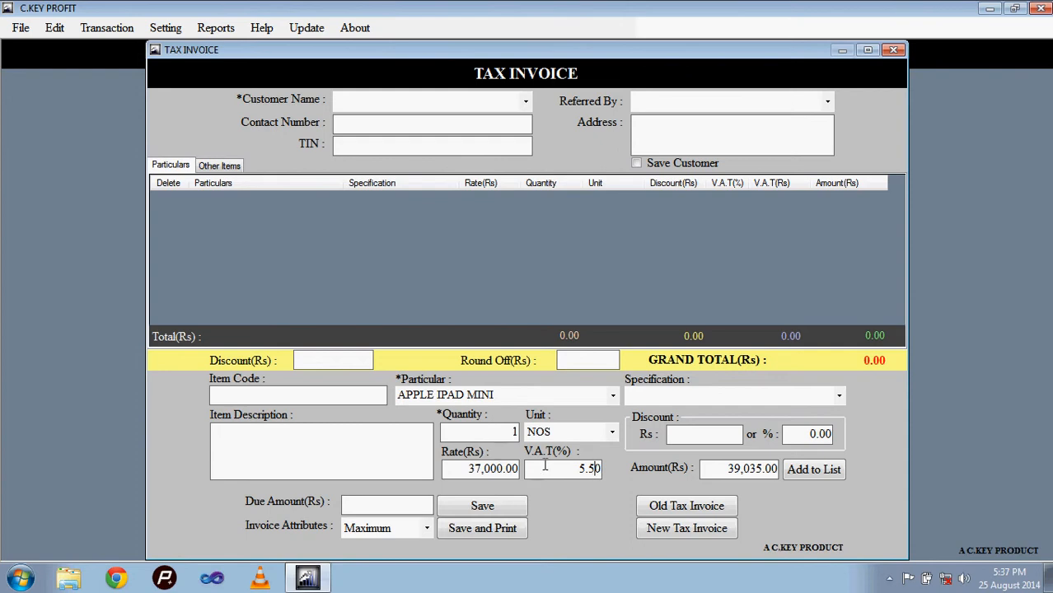
Step: Review the item's VAT percentage and rate, and add it to the invoice list despite the insufficient stock
drag(562, 468, 614, 483)
drag(467, 469, 521, 484)
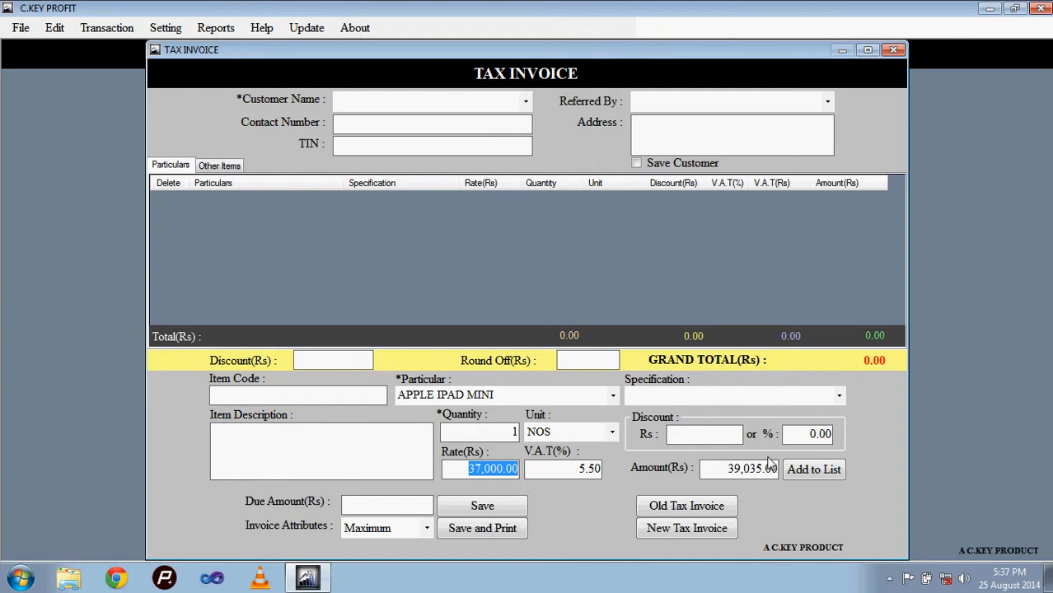
click(789, 472)
click(549, 341)
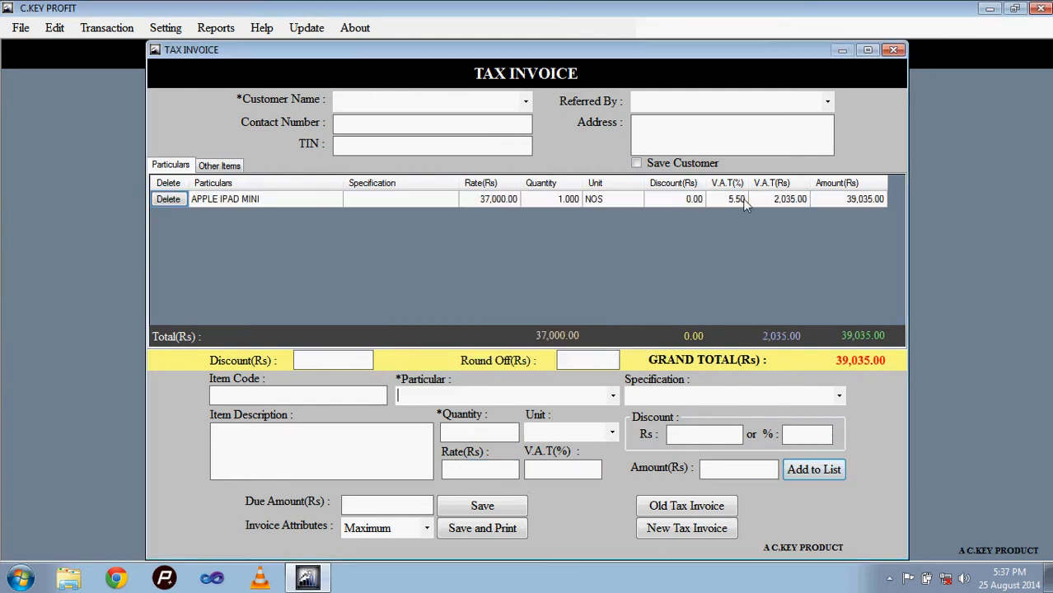
click(492, 198)
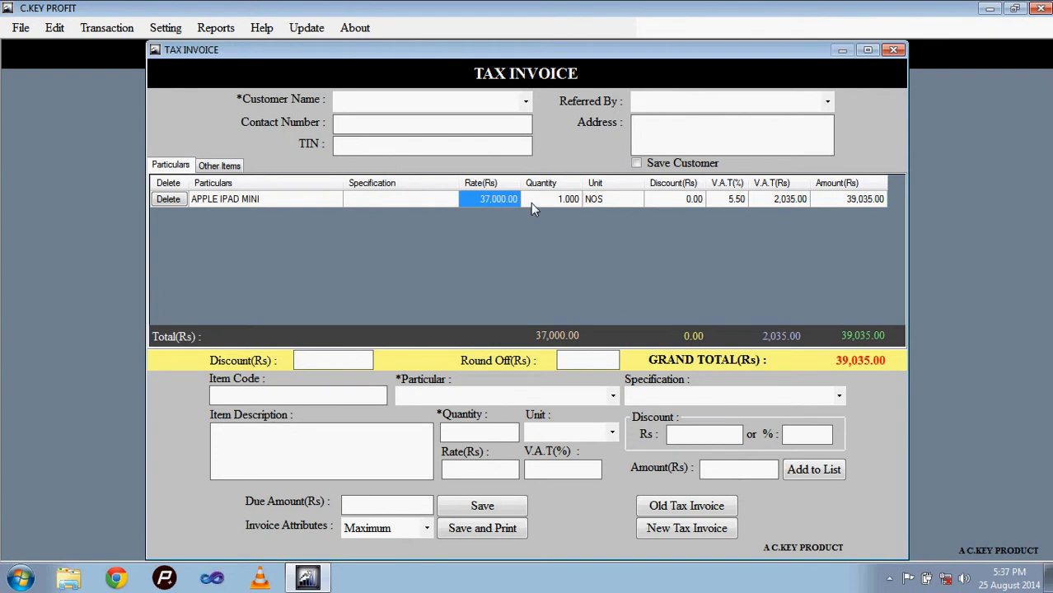
Step: Close the invoice, reopen the Format Profit settings and examine the options for showing the print preview
click(893, 50)
click(164, 27)
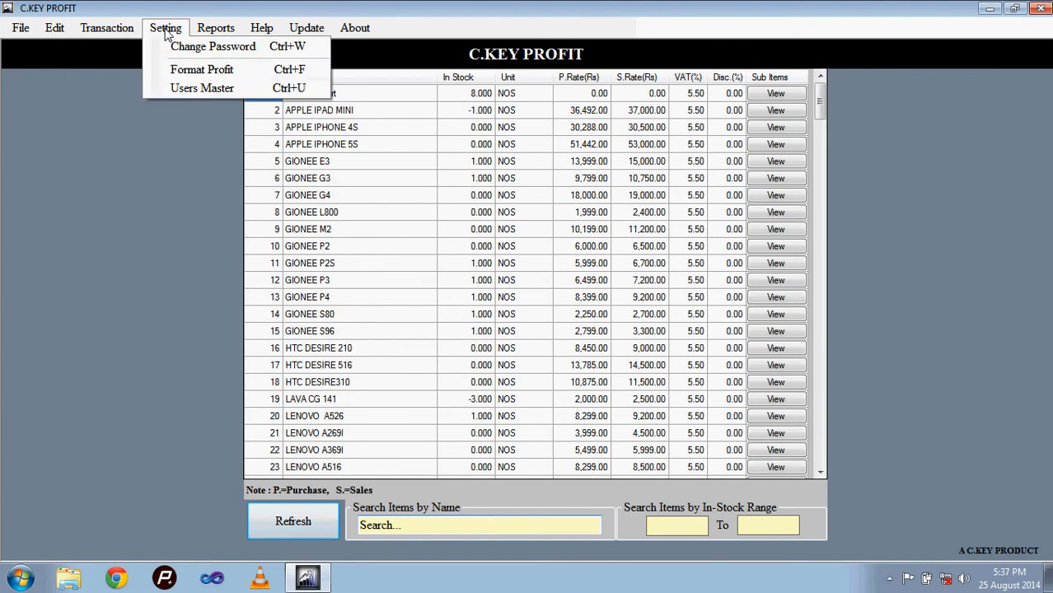
click(189, 69)
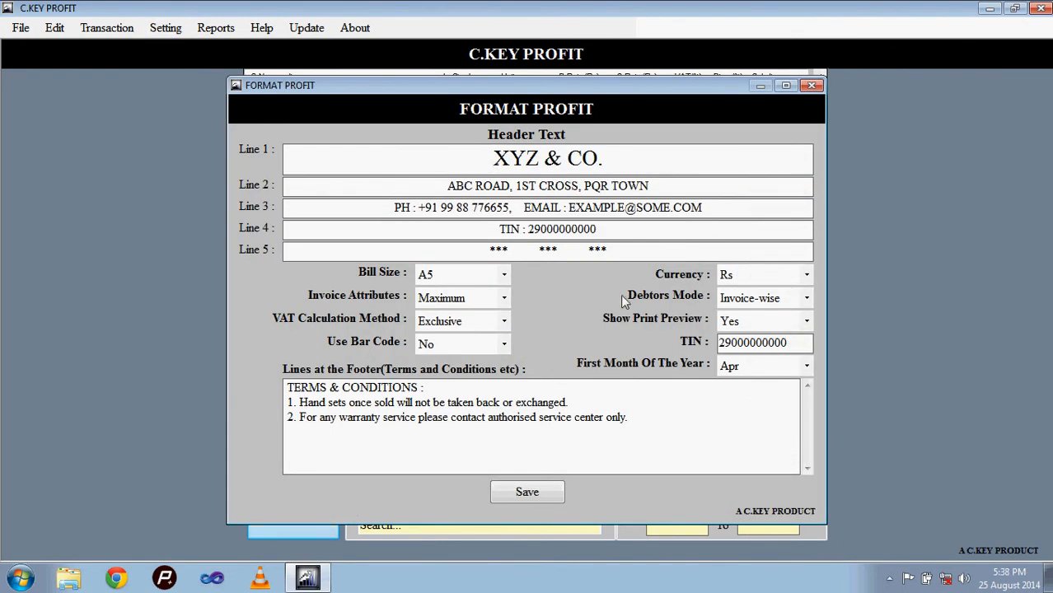
click(762, 320)
click(765, 326)
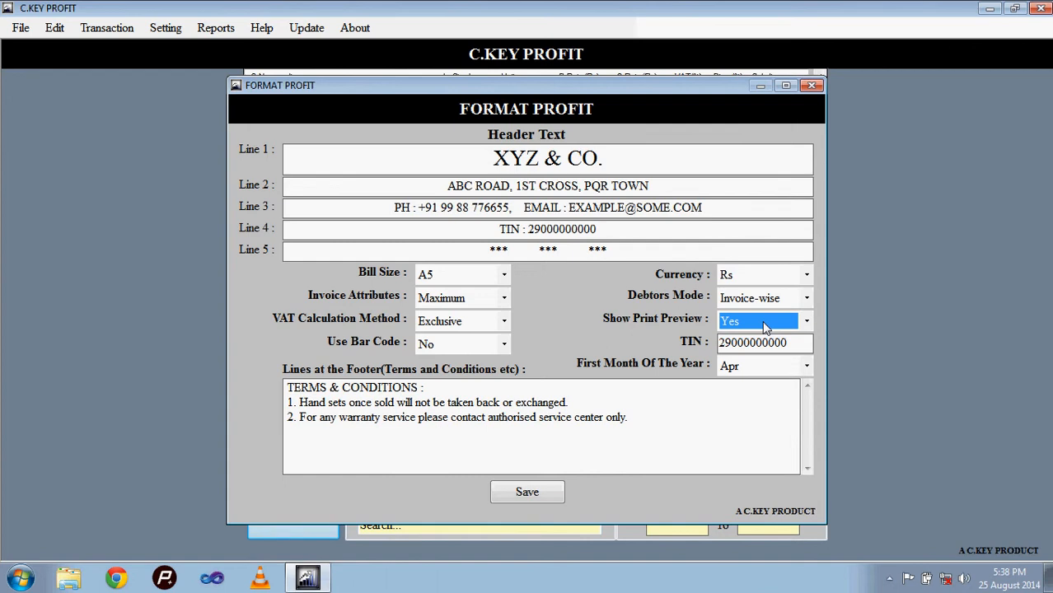
click(765, 323)
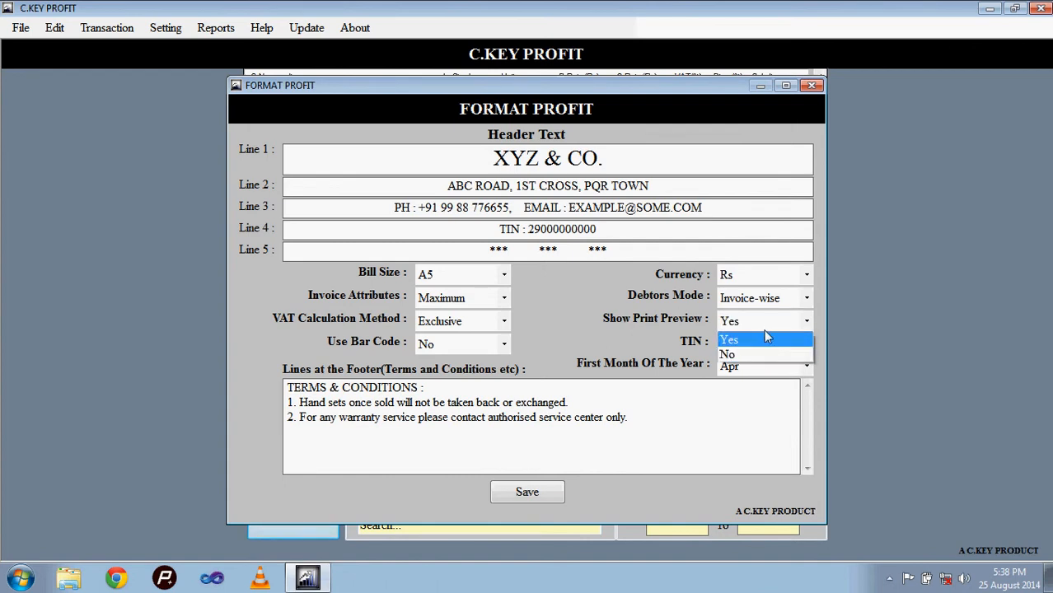
click(766, 328)
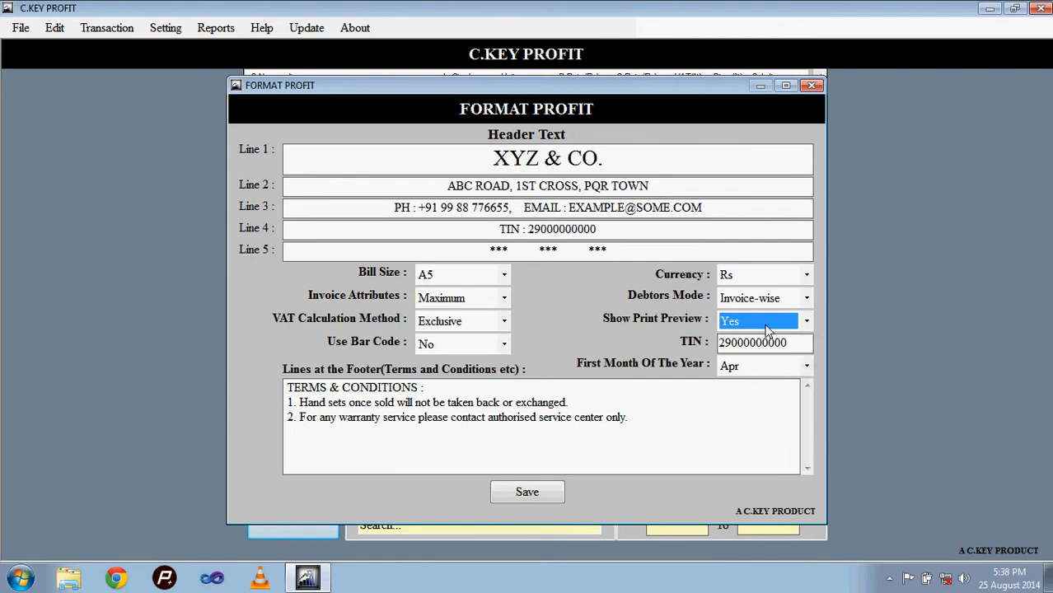
Step: Examine the bar code options and check the Item Code field they relate to in a blank tax invoice
click(504, 344)
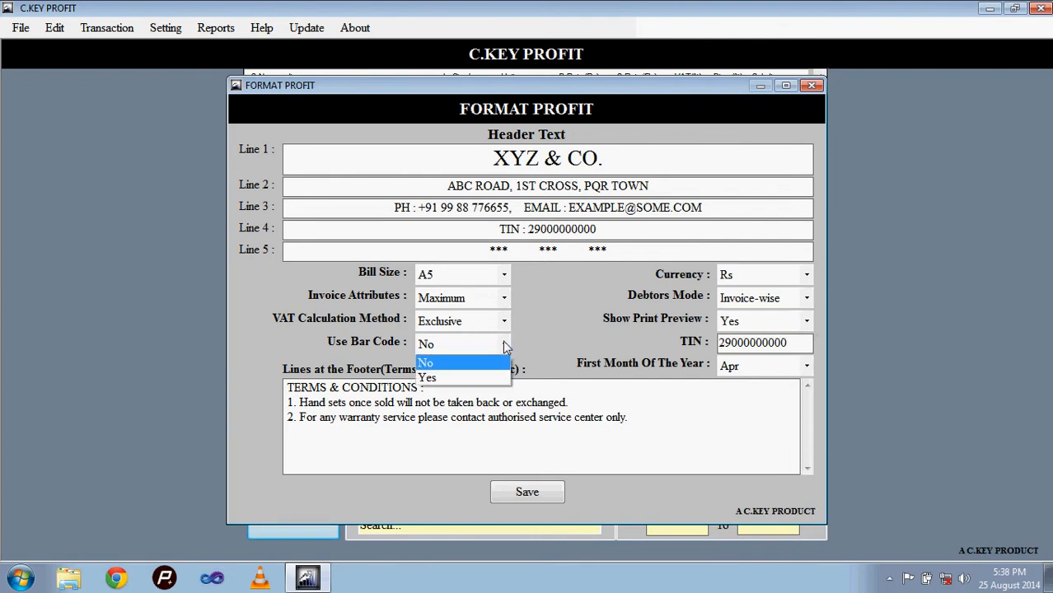
click(504, 344)
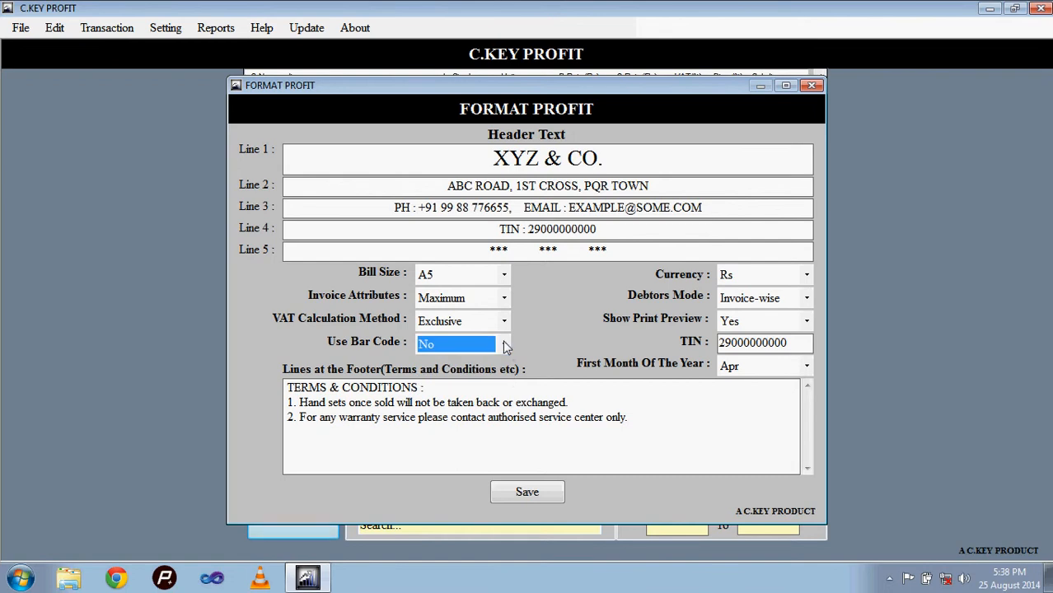
click(119, 31)
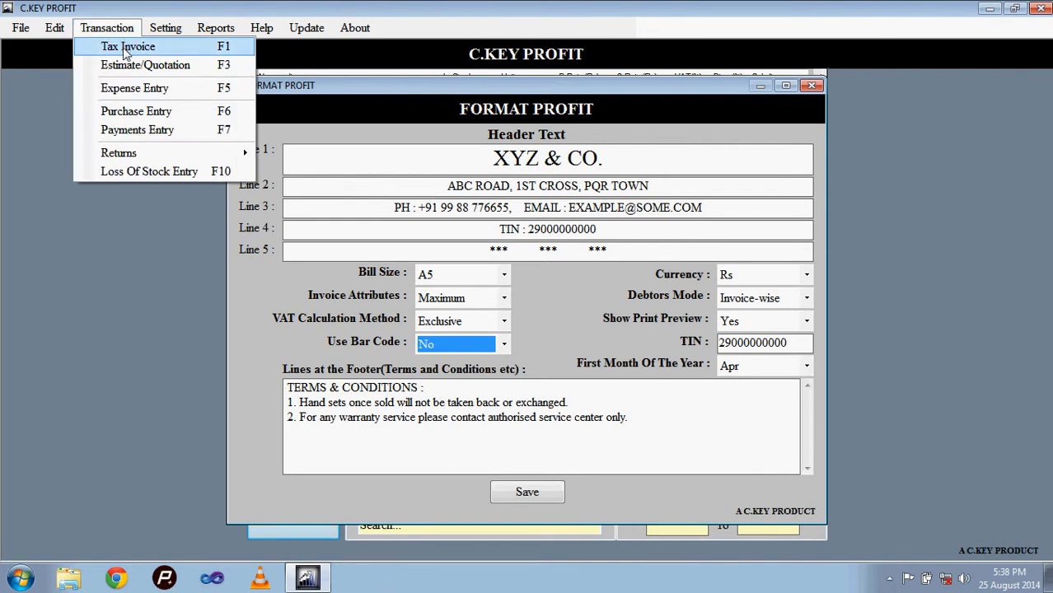
click(126, 47)
click(324, 398)
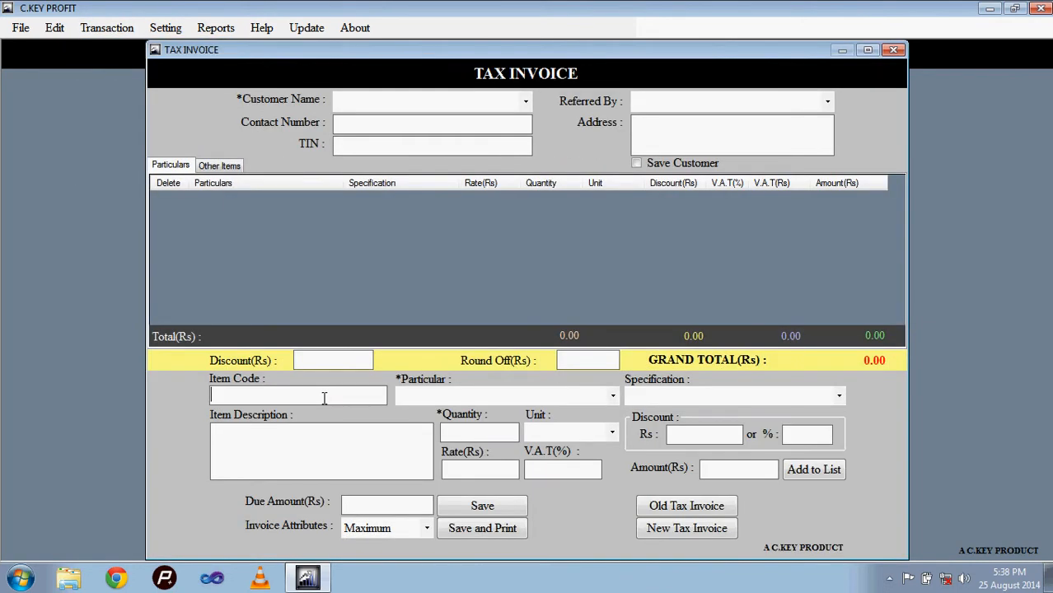
click(899, 51)
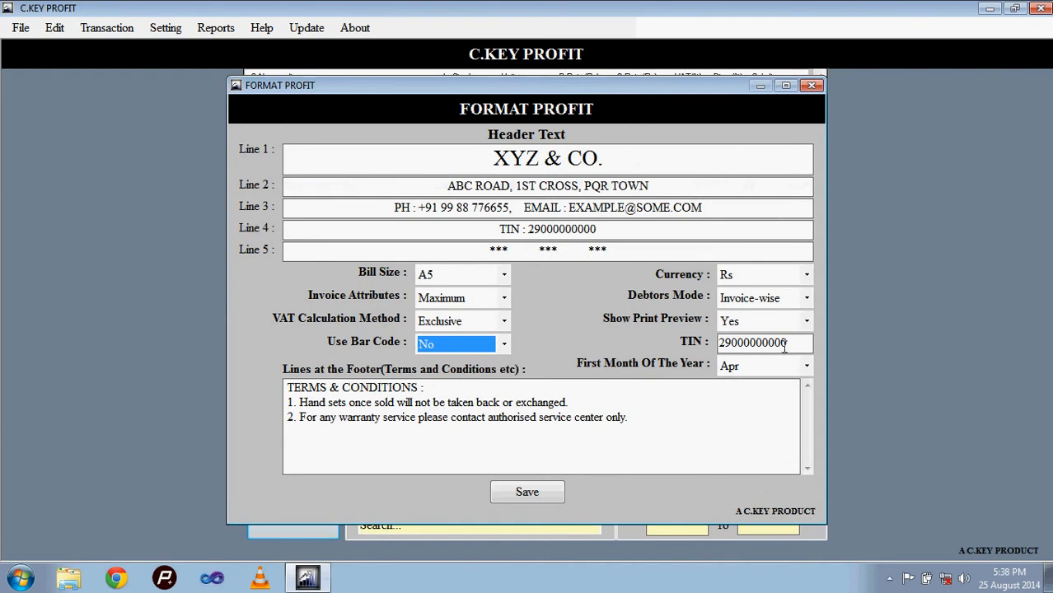
Step: Examine the TIN field and the available options for the first month of the year
click(796, 344)
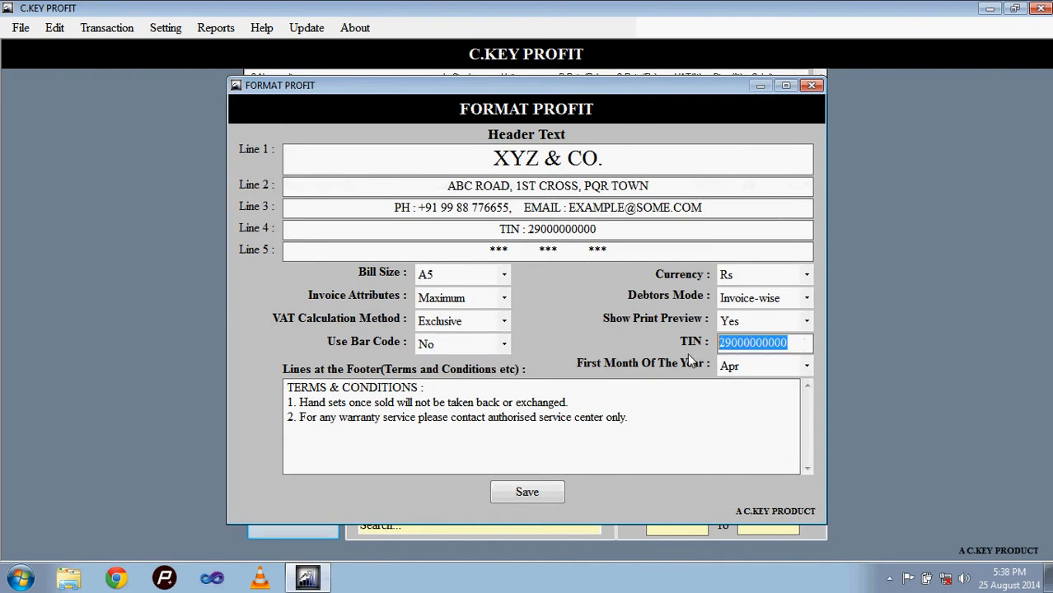
click(766, 371)
click(766, 371)
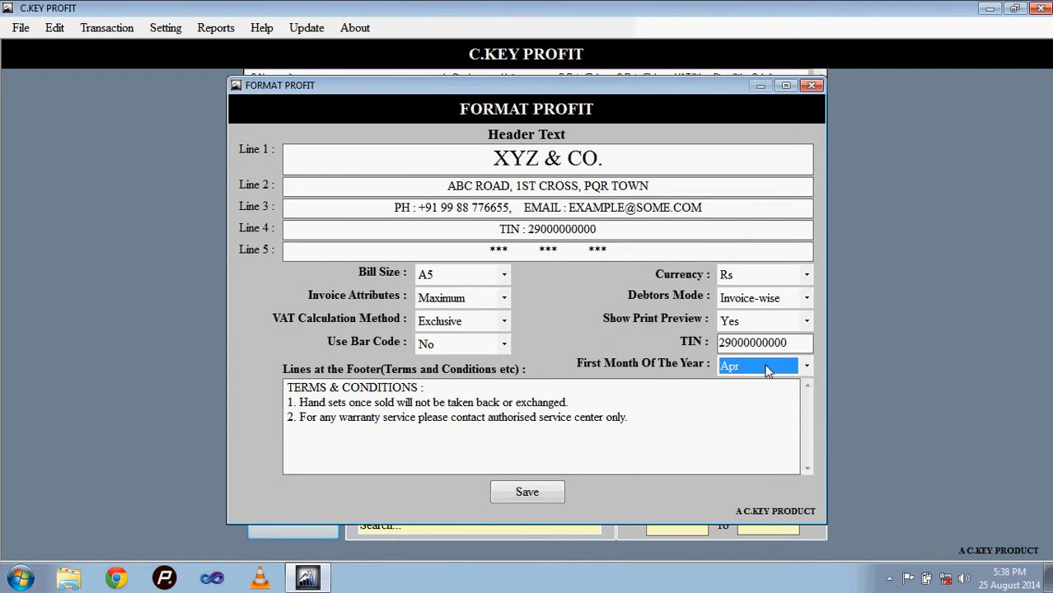
click(766, 371)
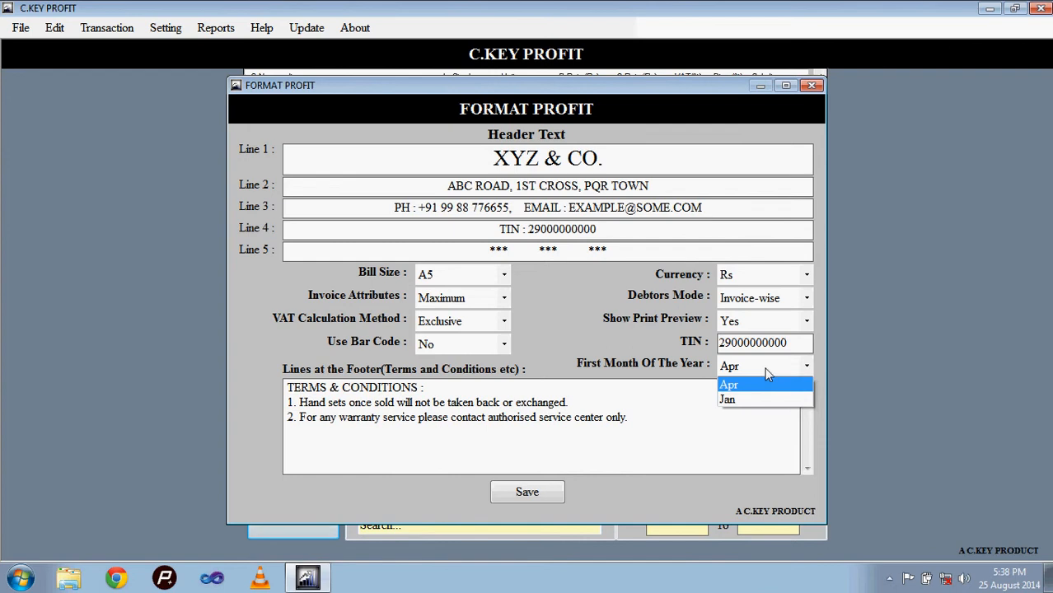
click(765, 367)
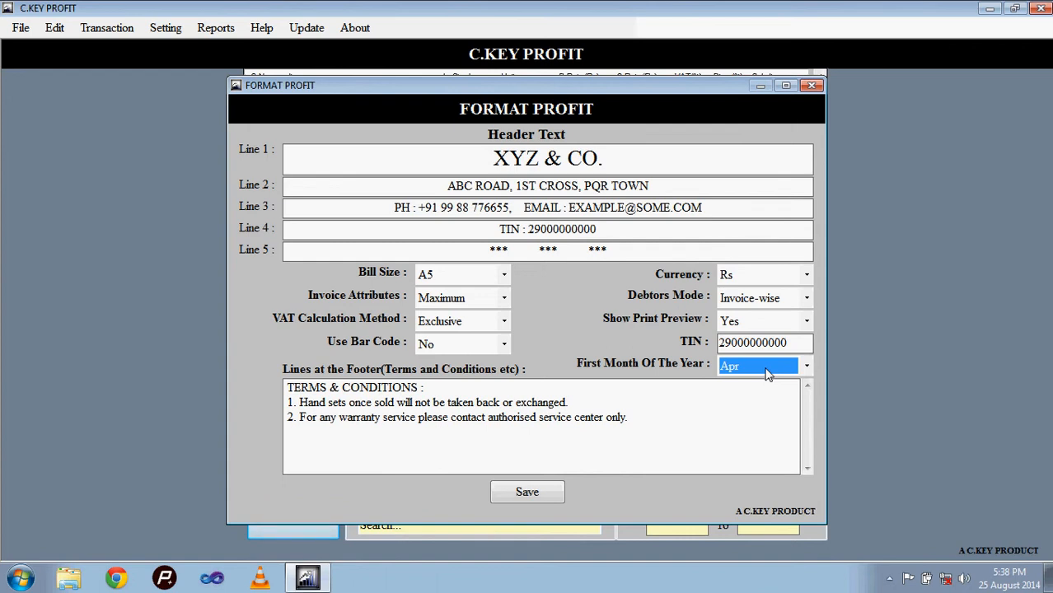
Step: Review the terms and conditions in the footer lines and save the format settings
drag(642, 424, 267, 370)
click(361, 468)
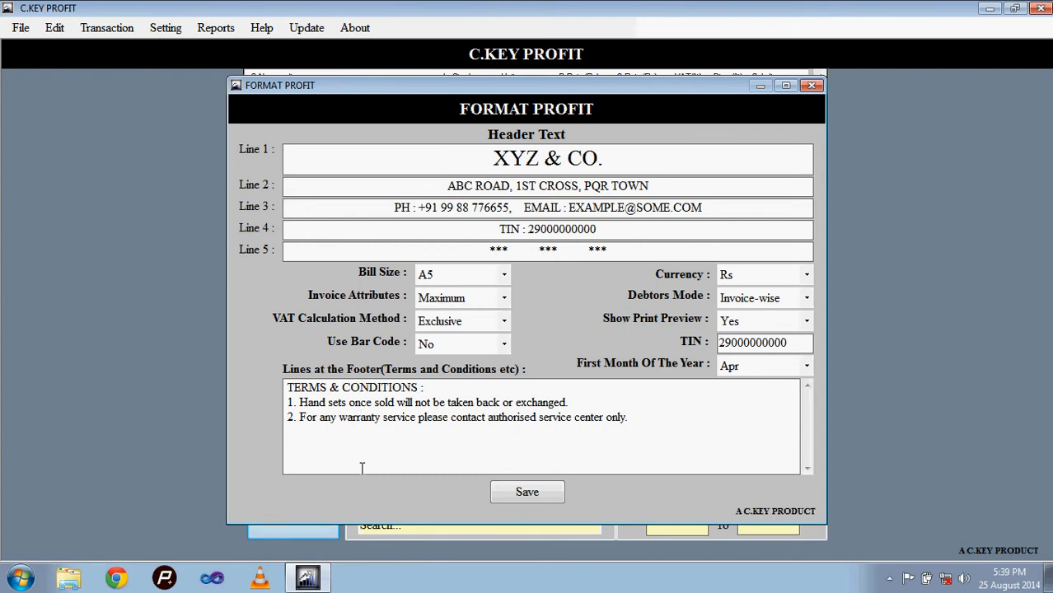
click(517, 493)
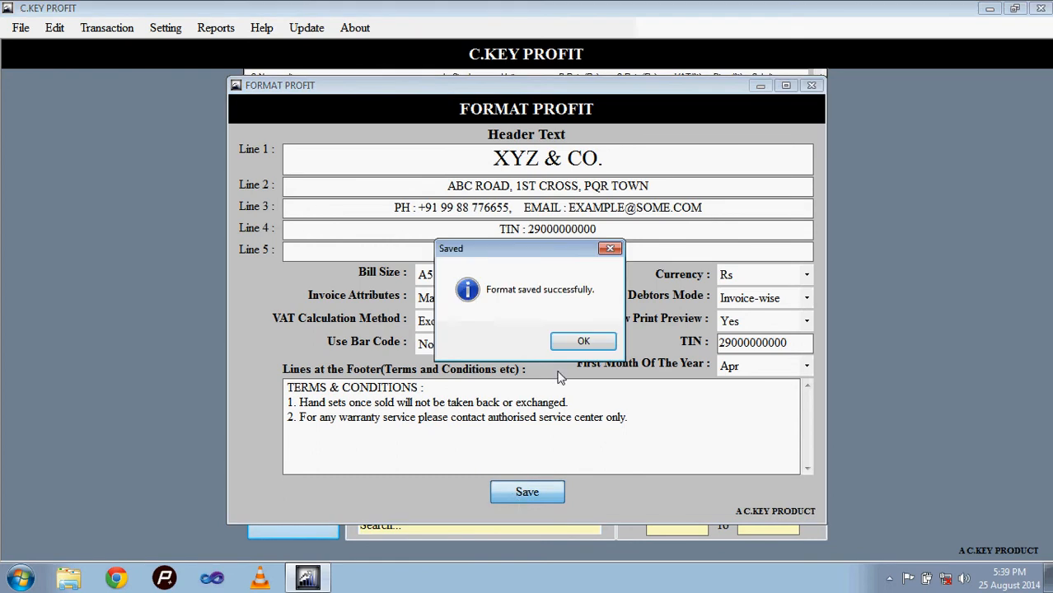
click(581, 349)
Step: Open the password change form, leave the current password blank, and enter and confirm the new password
click(164, 27)
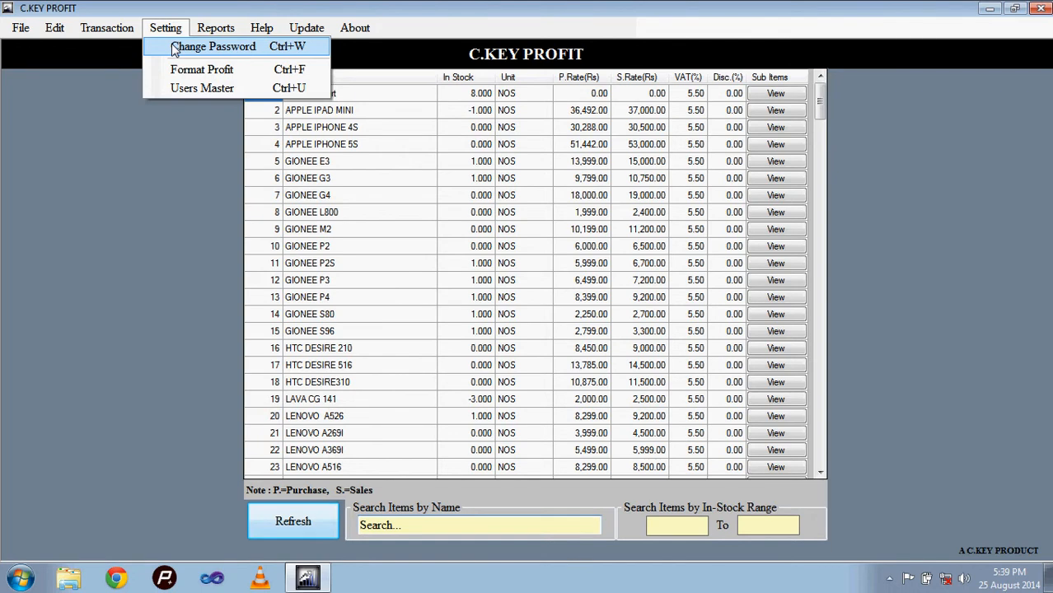
click(175, 48)
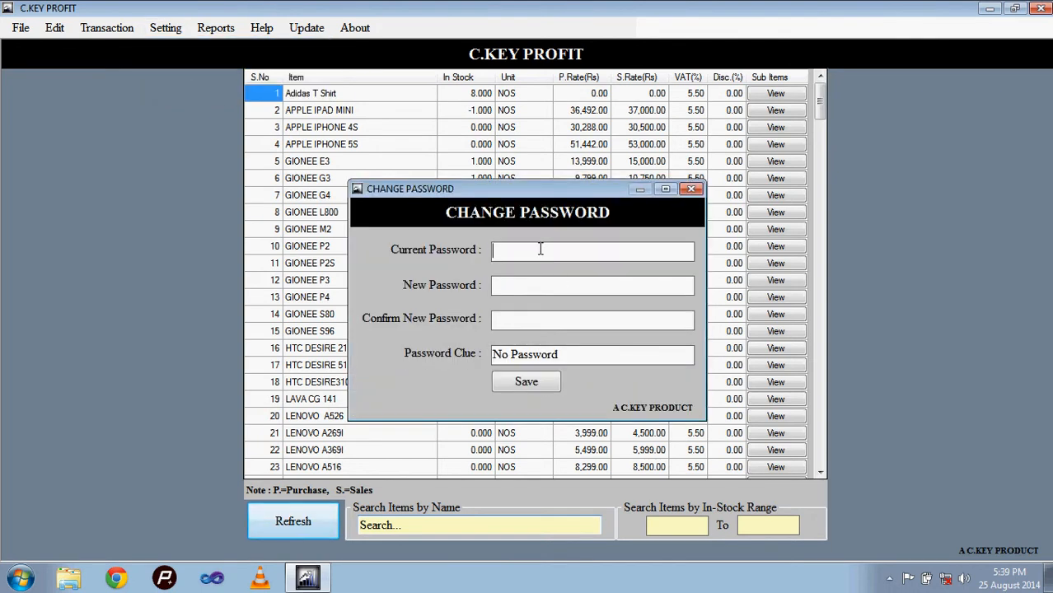
click(531, 289)
text(123)
key(Tab)
text(123)
double_click(585, 353)
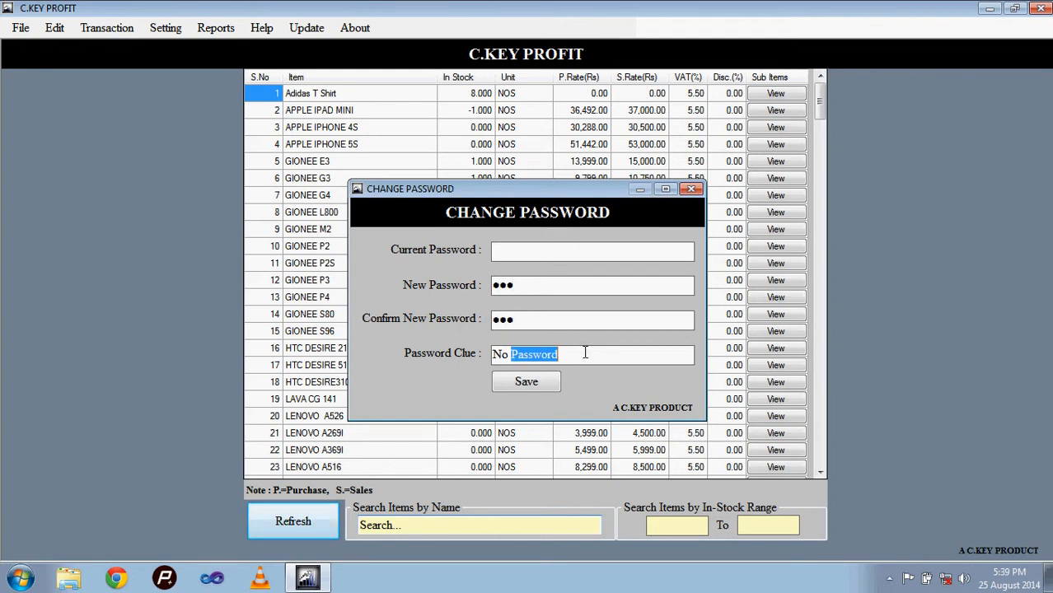
key(BackSpace)
key(BackSpace)
key(BackSpace)
key(BackSpace)
text(Begining)
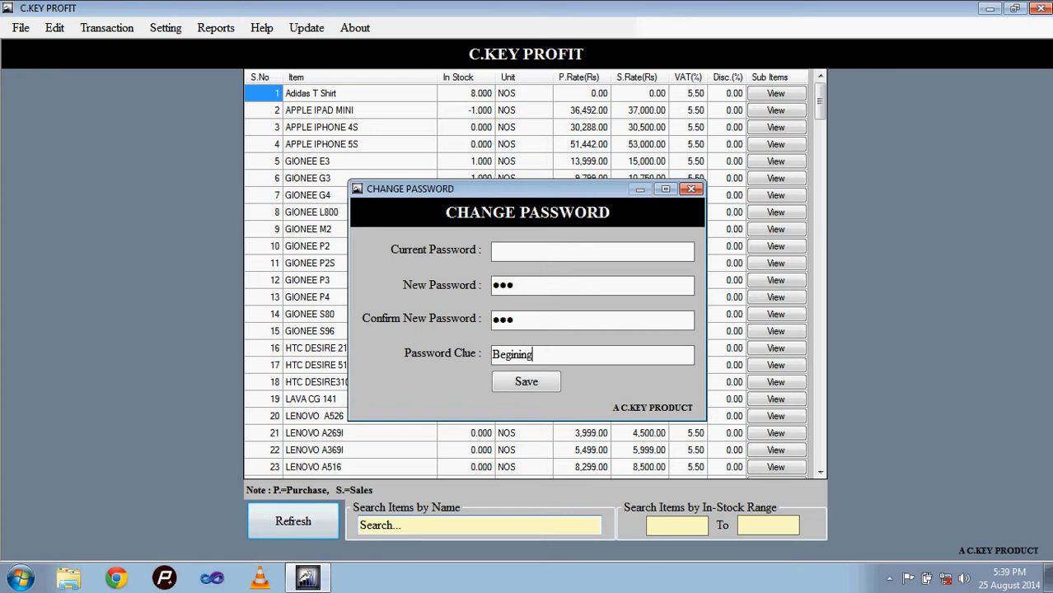
click(550, 384)
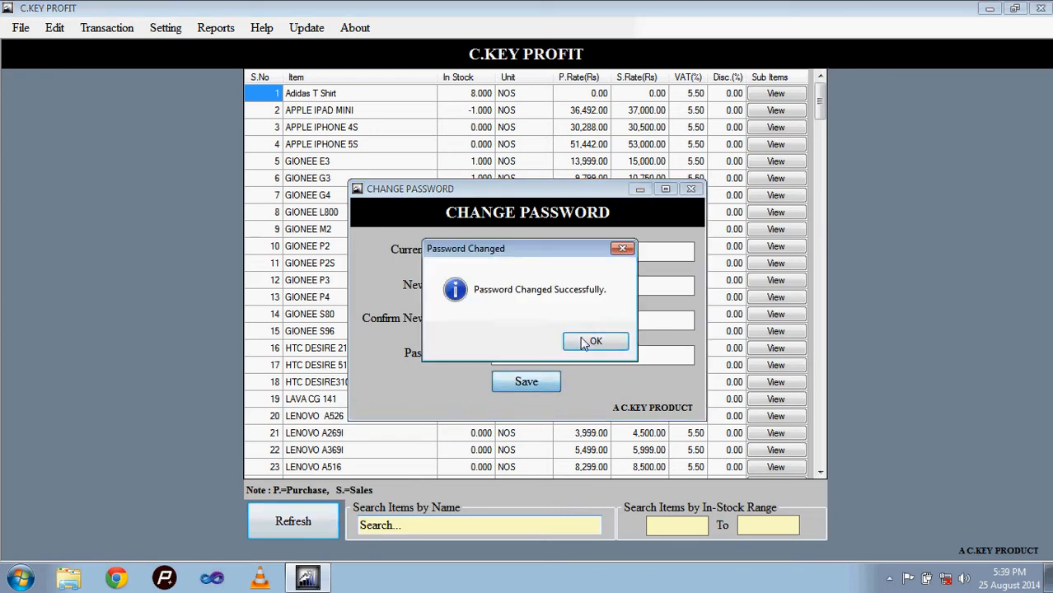
click(579, 343)
Step: Exit C.KEY PROFIT, relaunch it from the desktop and show the available user names at sign-in
click(1041, 8)
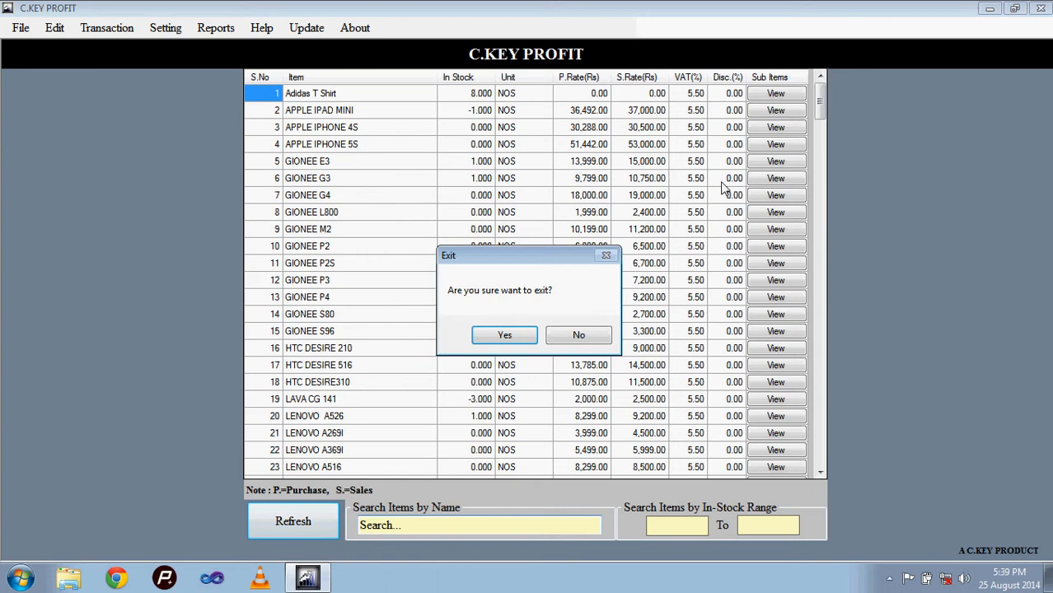
click(488, 338)
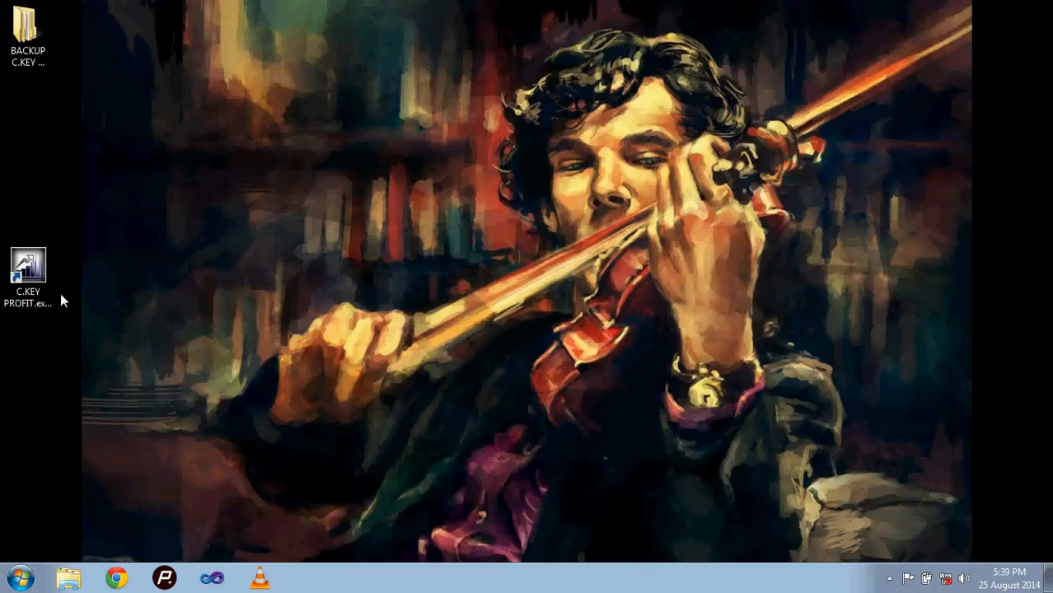
double_click(41, 292)
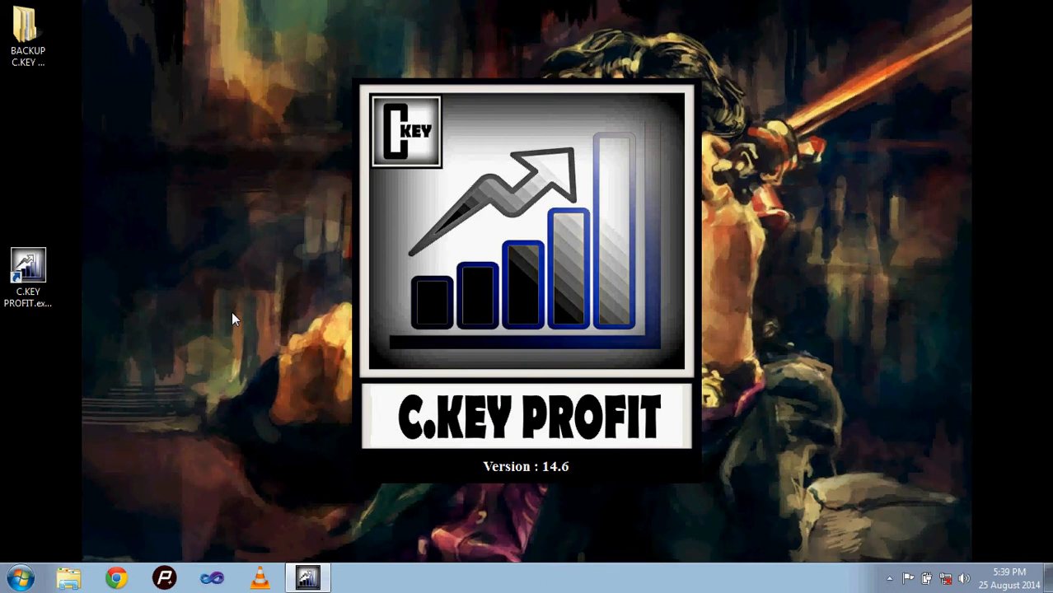
click(521, 262)
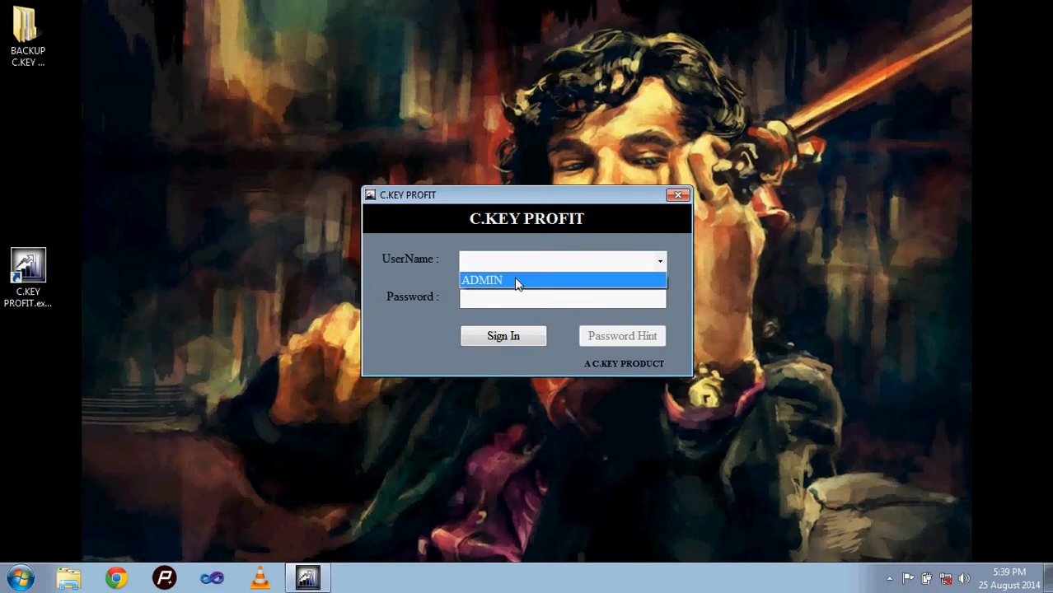
Step: Choose ADMIN as the user name and display the password hint
click(517, 281)
click(496, 301)
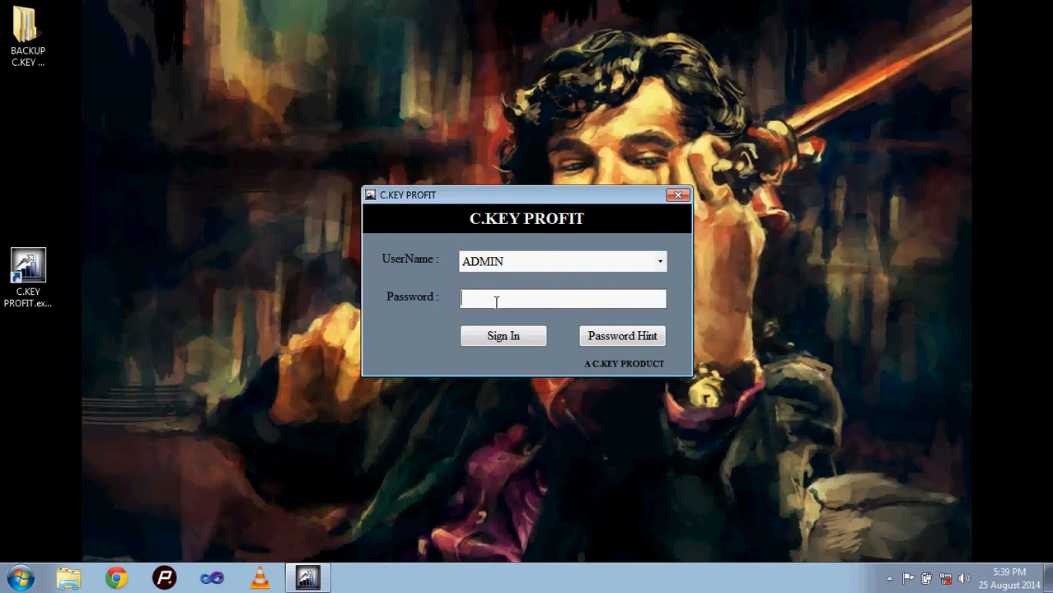
click(595, 335)
click(577, 341)
Step: Try to sign in as ADMIN by entering a four-character password
click(560, 302)
text(●●●●)
click(522, 345)
click(551, 340)
Step: Re-enter the account password for ADMIN and sign in
click(563, 300)
text(●)
key(BackSpace)
text(●●●)
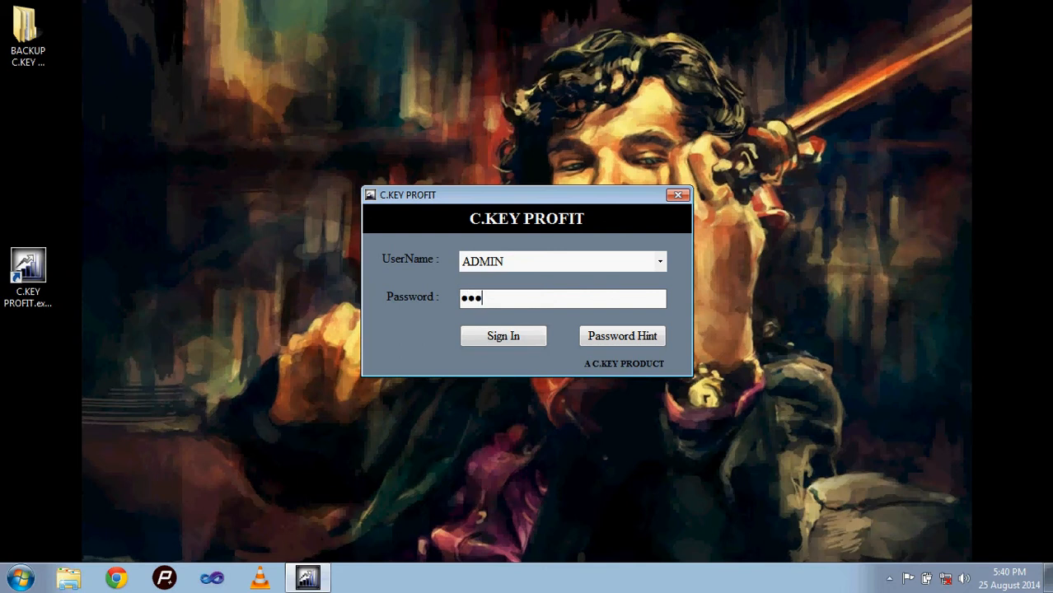
click(540, 337)
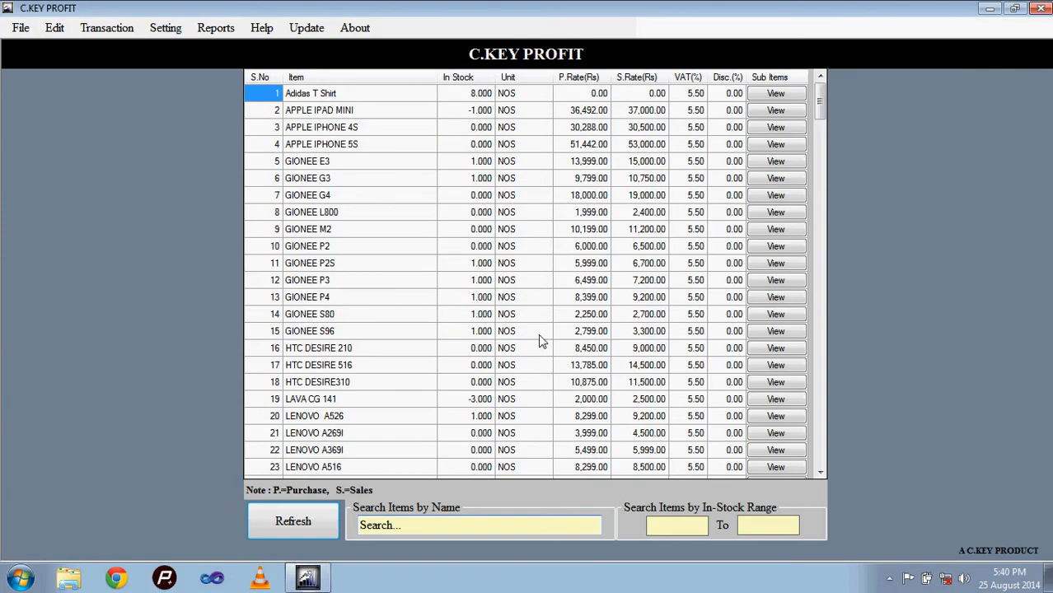
Step: Open the Users Master to view the user accounts and their permissions
click(156, 30)
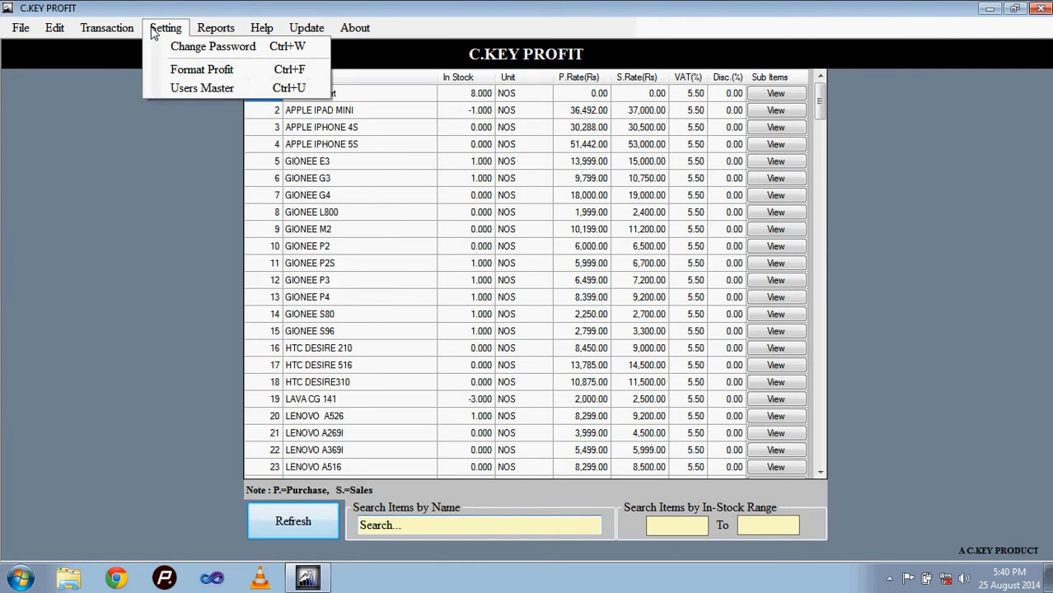
click(183, 96)
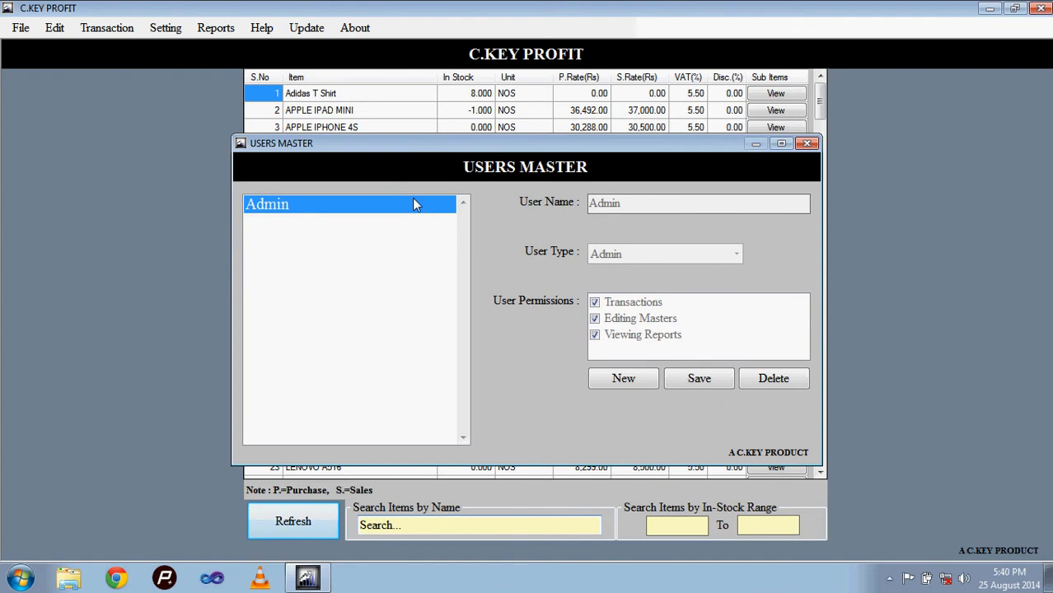
Step: Start a new user account, enter the user's name and set the user type to Other
click(608, 378)
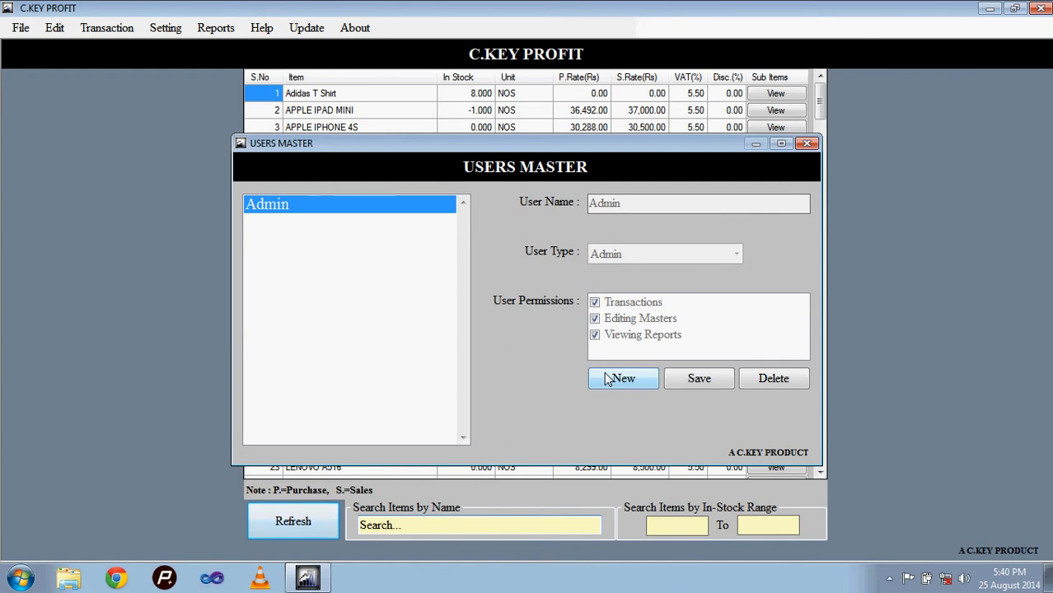
text(Shree)
key(Tab)
key(Down)
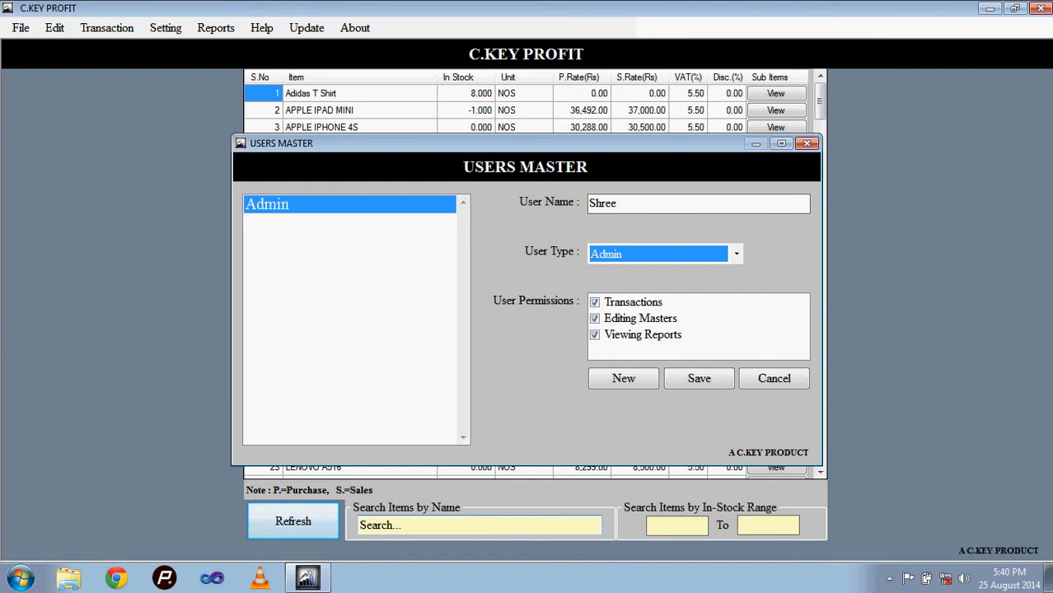
key(Down)
key(Down)
key(Down)
key(Up)
Step: Leave the Transactions, Editing Masters and Viewing Reports permissions cleared, save the new user and close the Users Master
click(595, 304)
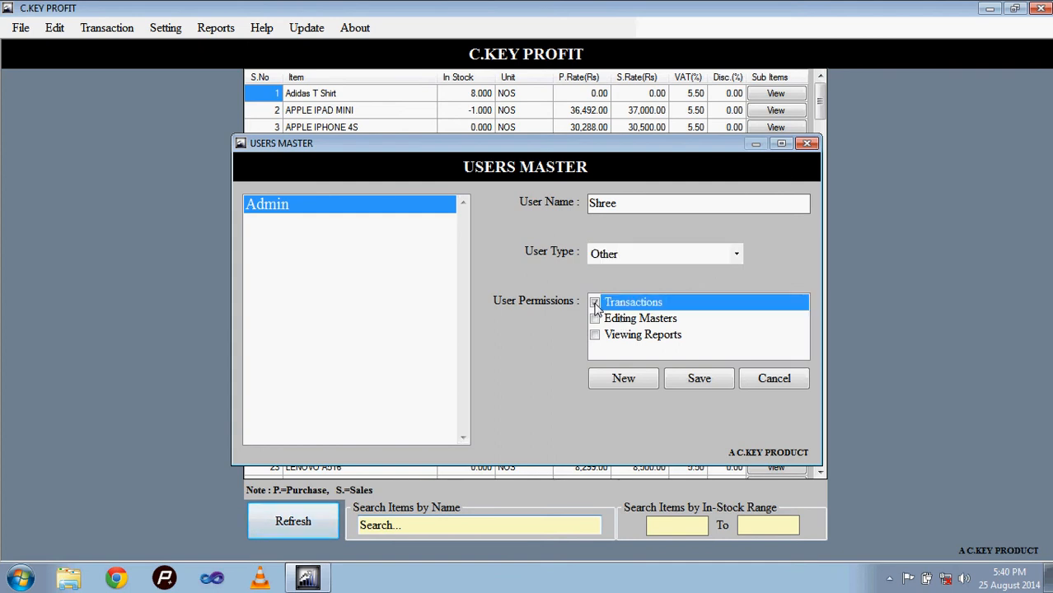
click(595, 321)
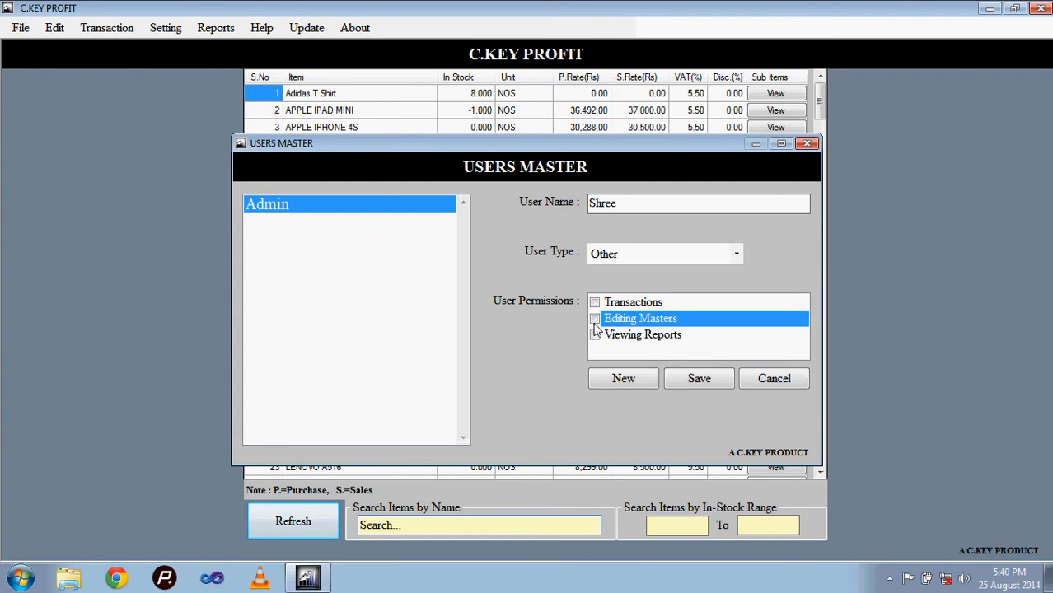
click(595, 337)
click(697, 379)
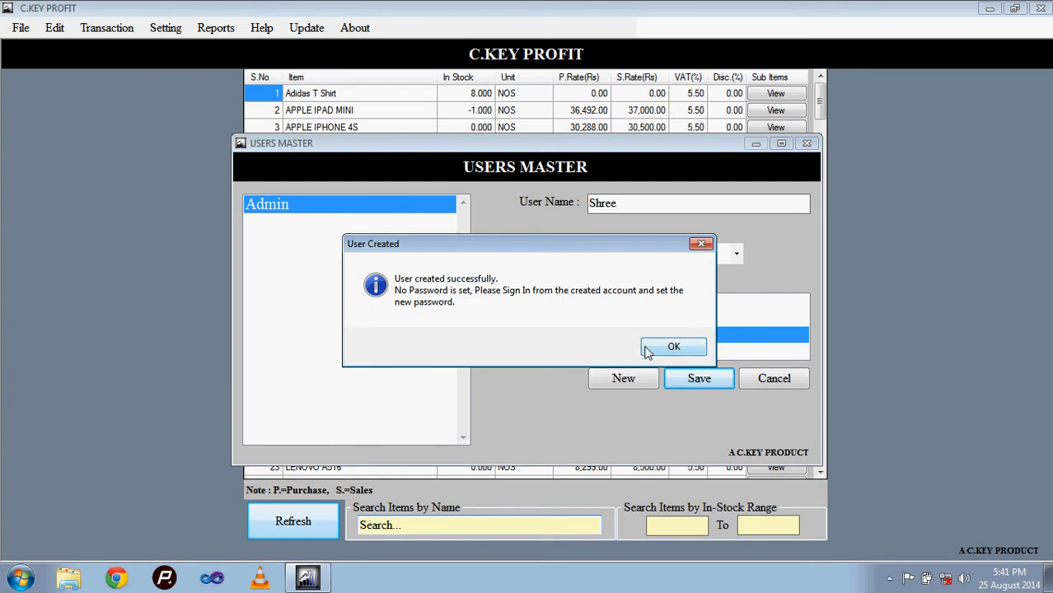
click(673, 347)
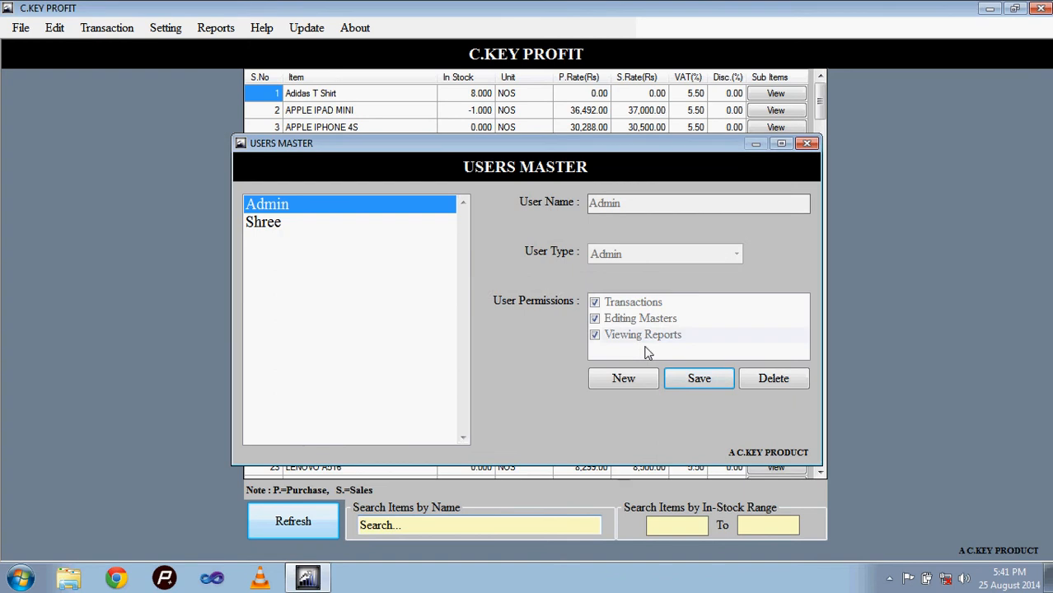
click(806, 145)
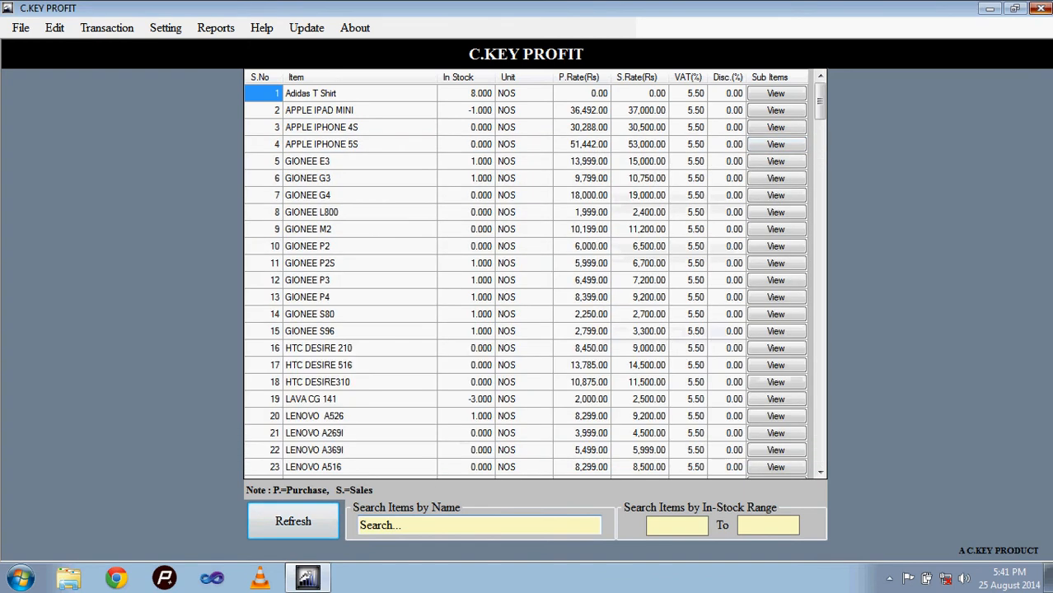
Step: Restart C.KEY PROFIT and sign in with the newly created user account, without a password
click(493, 340)
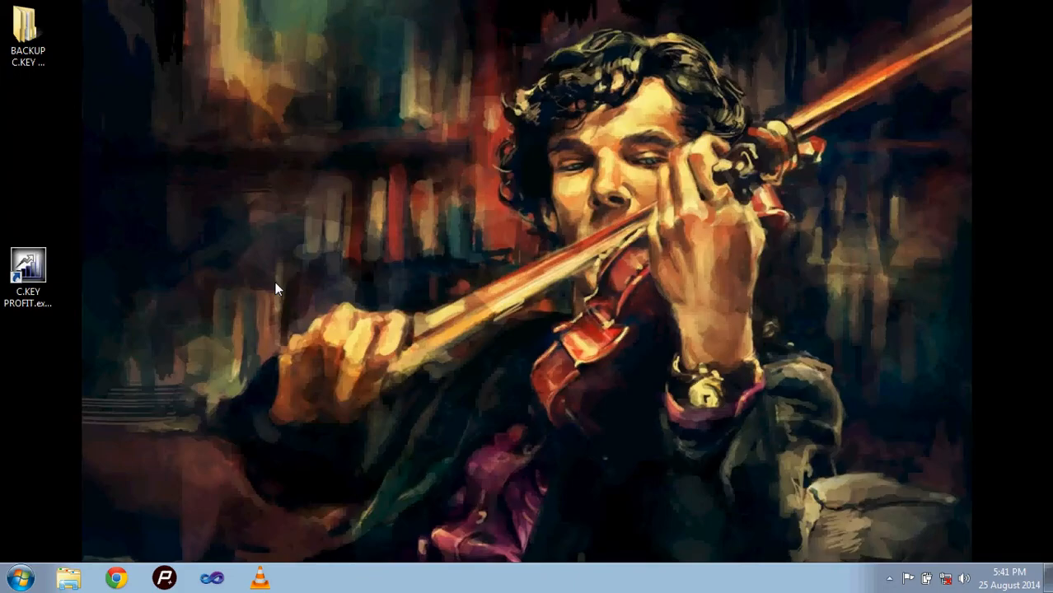
double_click(35, 280)
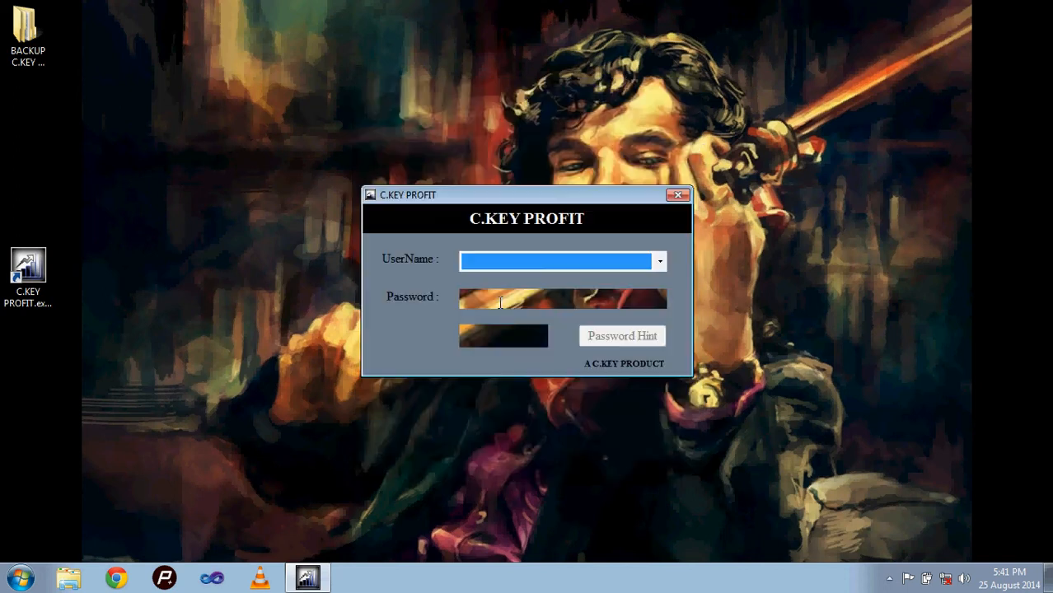
click(497, 337)
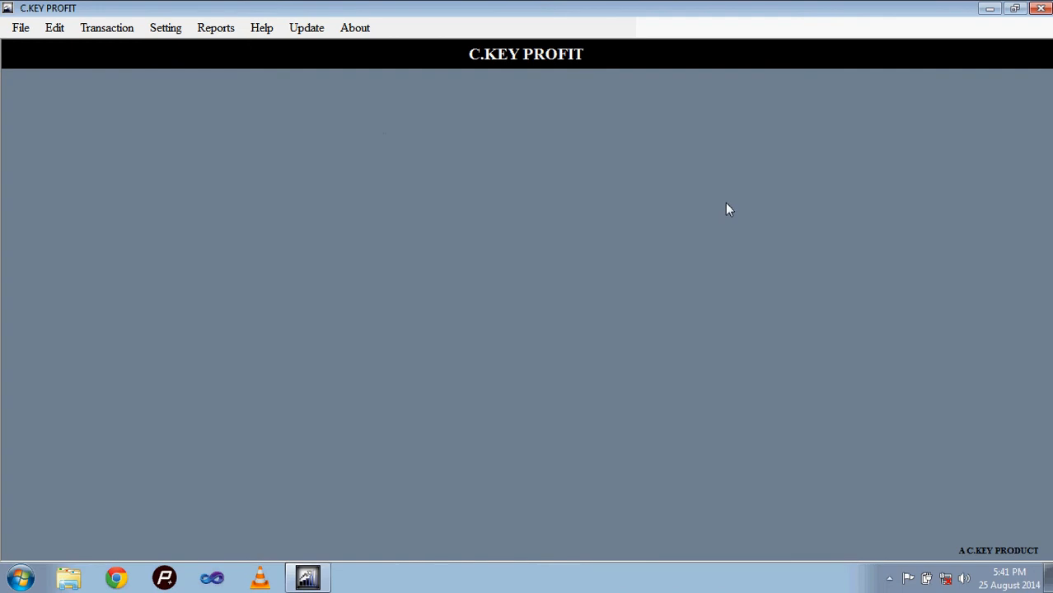
Step: Examine which File, Transaction, Setting and Reports commands are available to the user without permissions
click(54, 30)
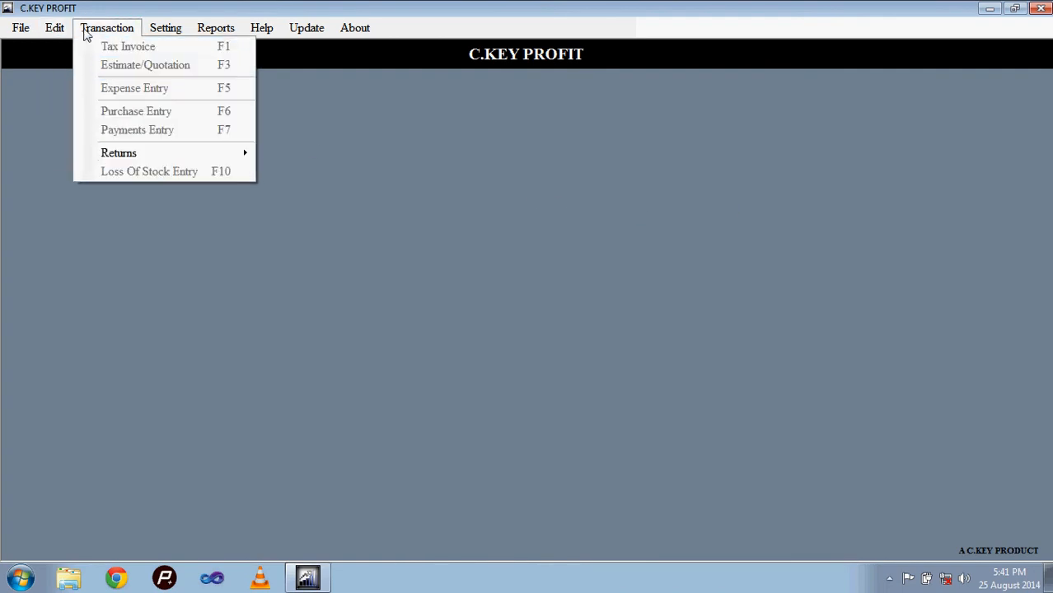
mouse_move(20, 30)
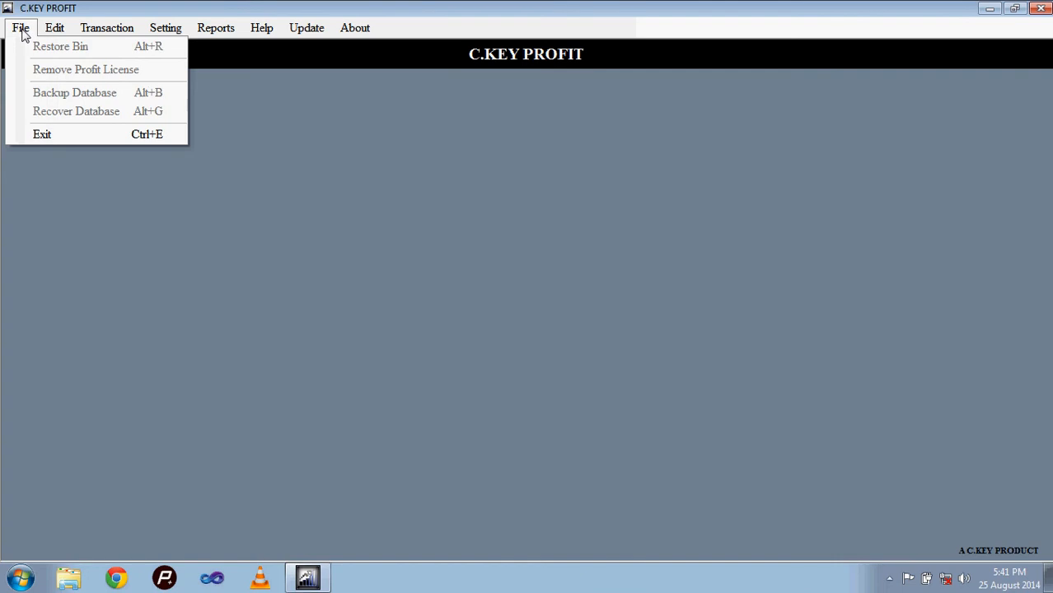
mouse_move(106, 28)
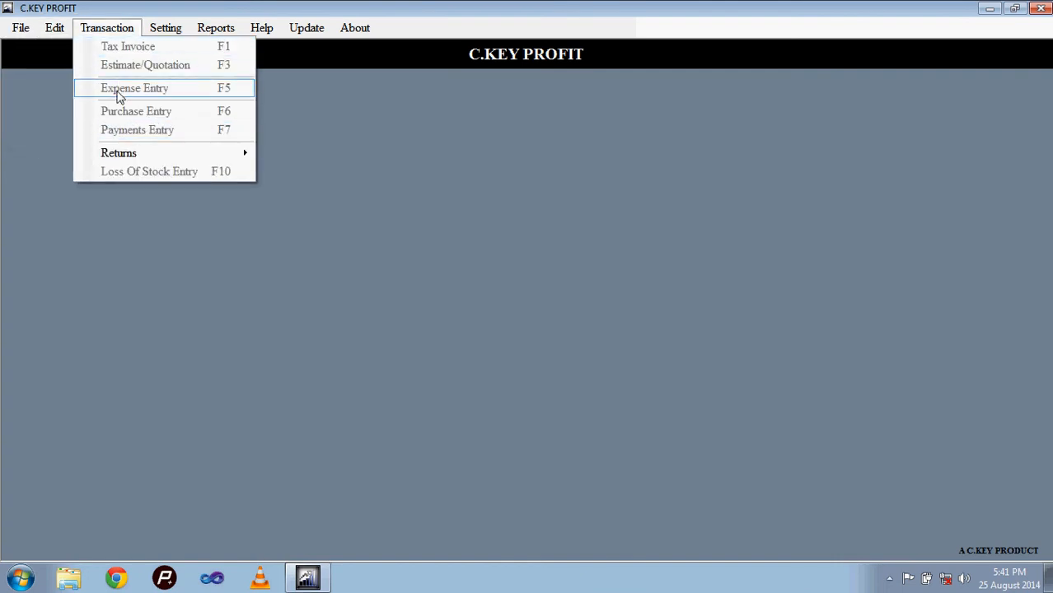
mouse_move(122, 154)
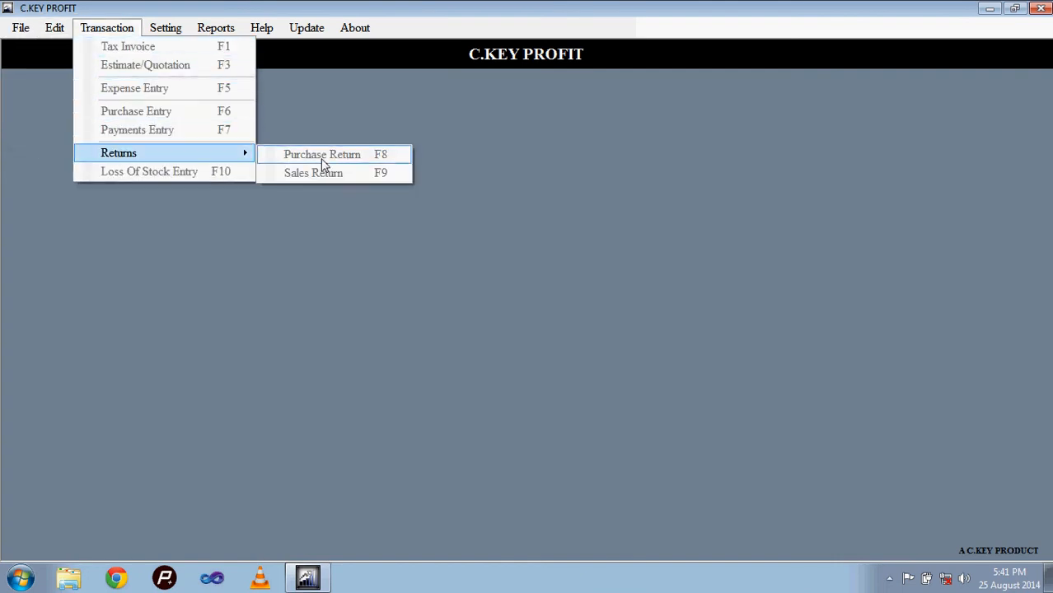
click(284, 100)
click(165, 28)
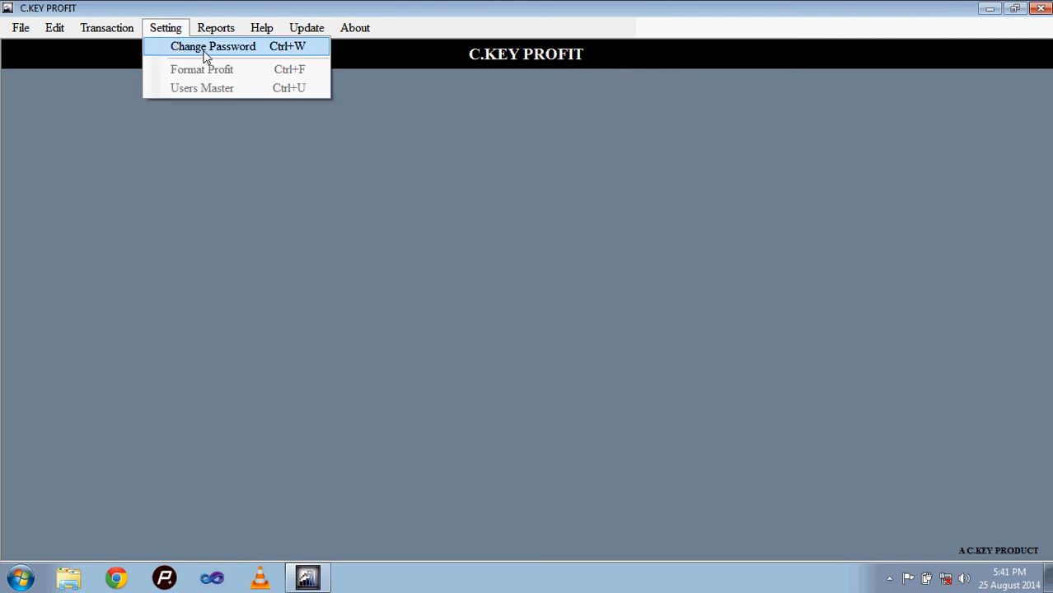
mouse_move(228, 33)
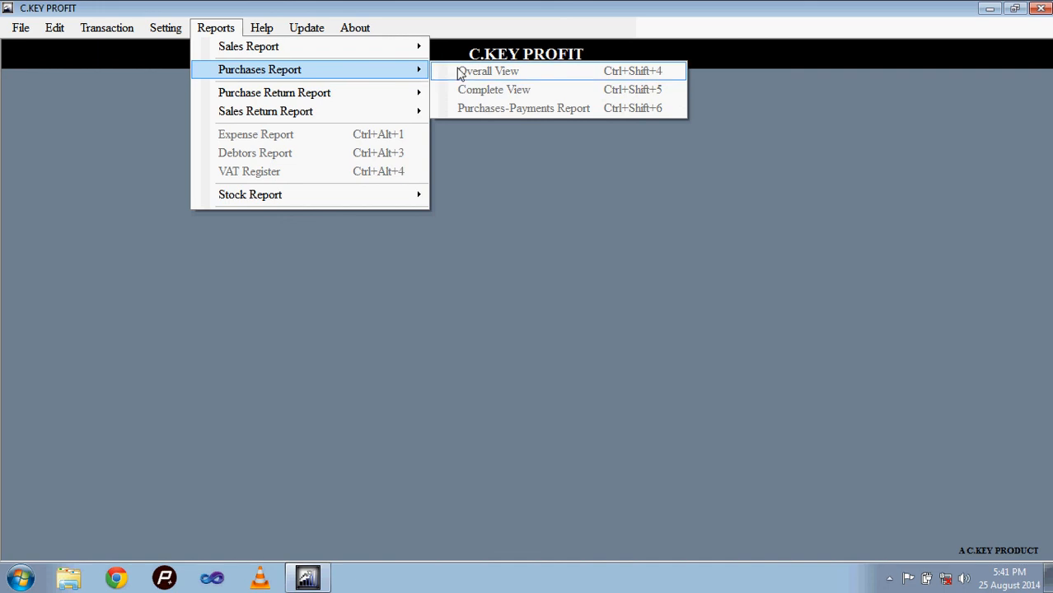
mouse_move(403, 99)
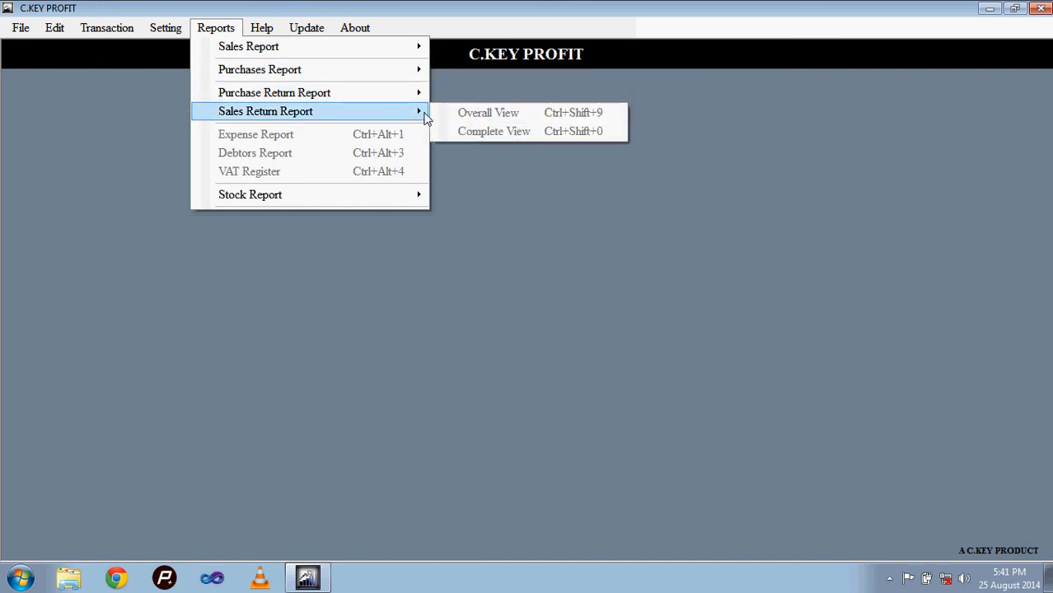
mouse_move(354, 198)
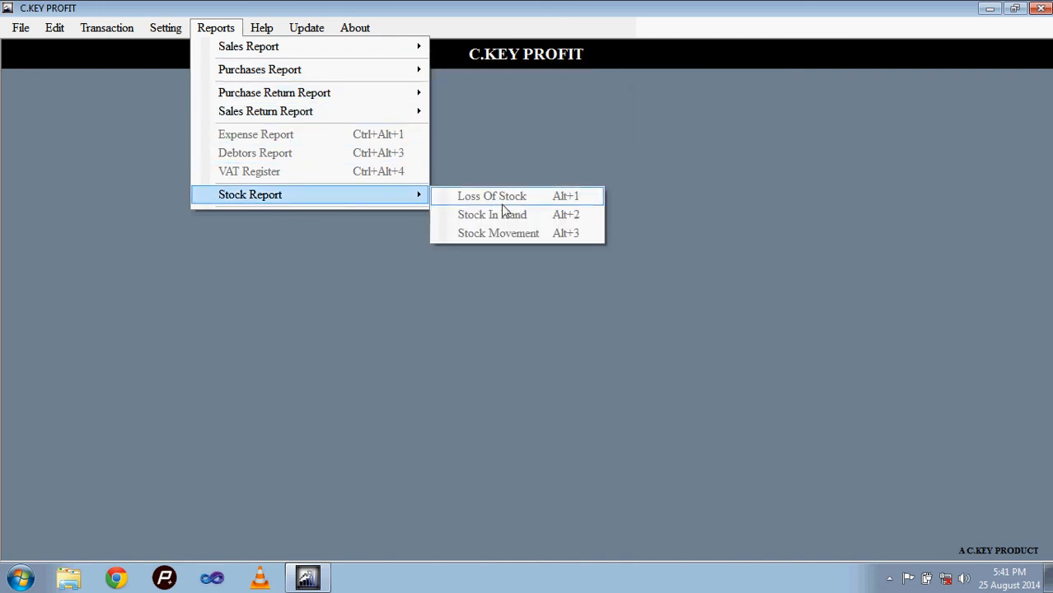
click(175, 37)
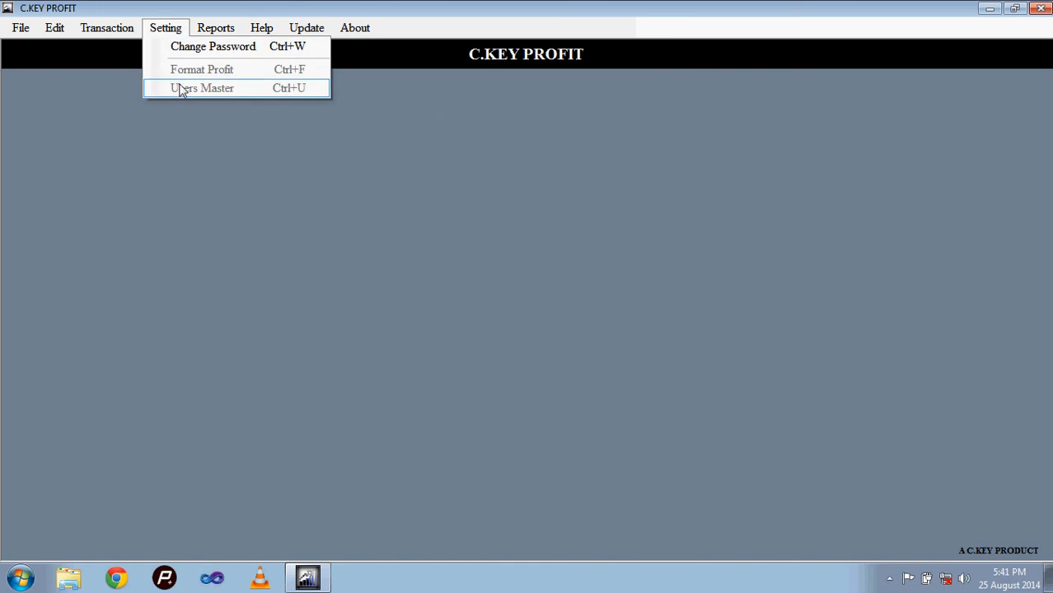